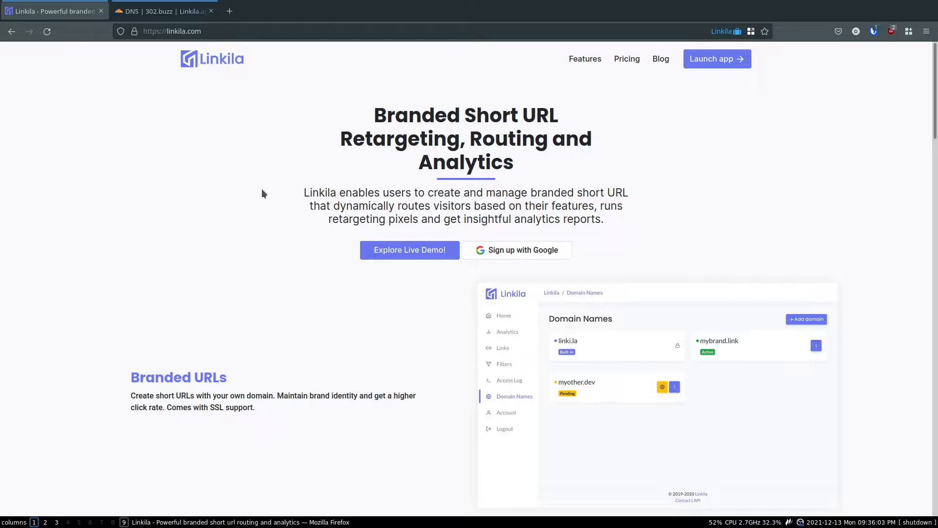
# Enter the Linkila live demo and go to the Domain Names page
pyautogui.click(398, 251)
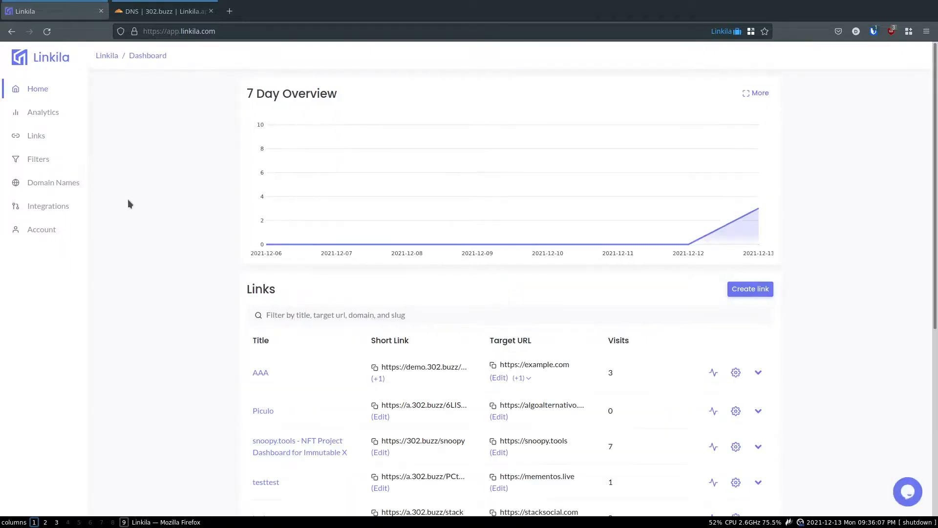
pyautogui.click(72, 185)
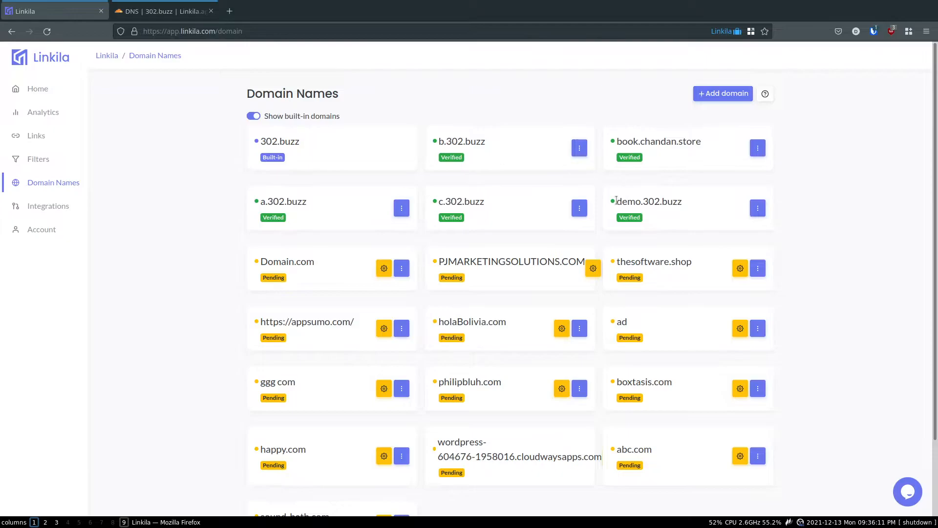
# Add and submit foo.302.buzz as a new domain name
pyautogui.click(724, 94)
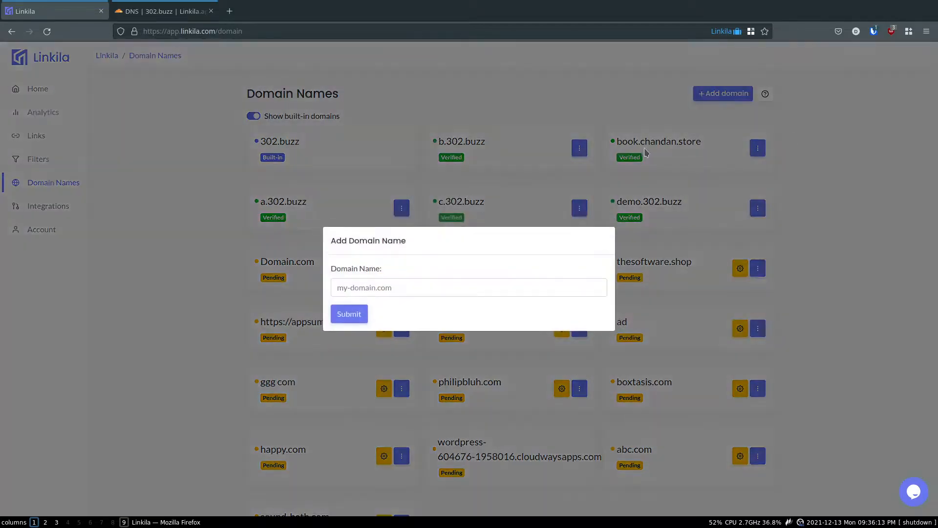
pyautogui.click(437, 284)
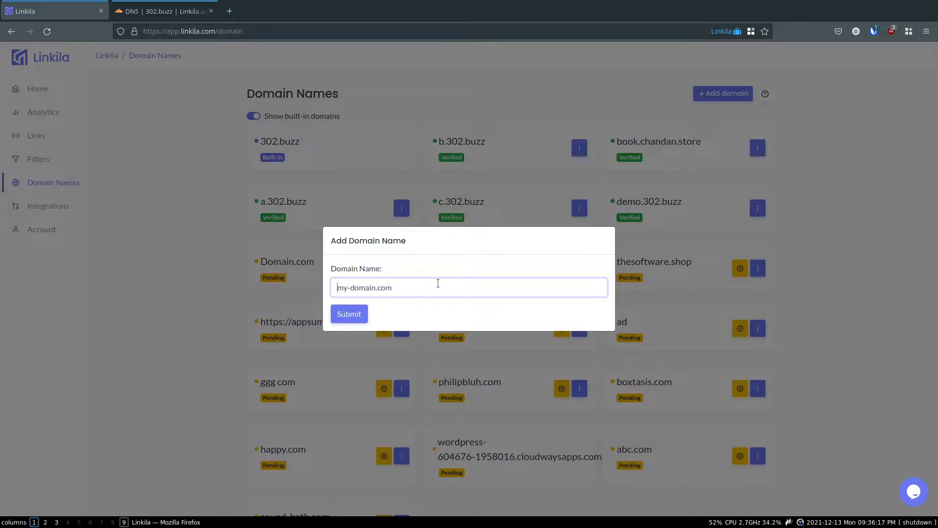
pyautogui.write('foo.302.buzz')
pyautogui.click(350, 312)
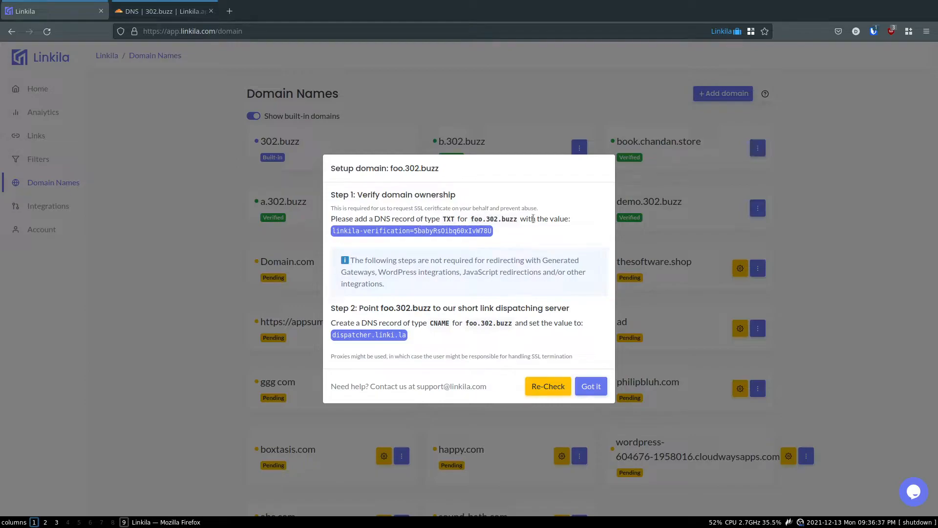
# Copy Linkila's TXT verification value for foo.302.buzz
pyautogui.click(421, 236)
pyautogui.click(161, 11)
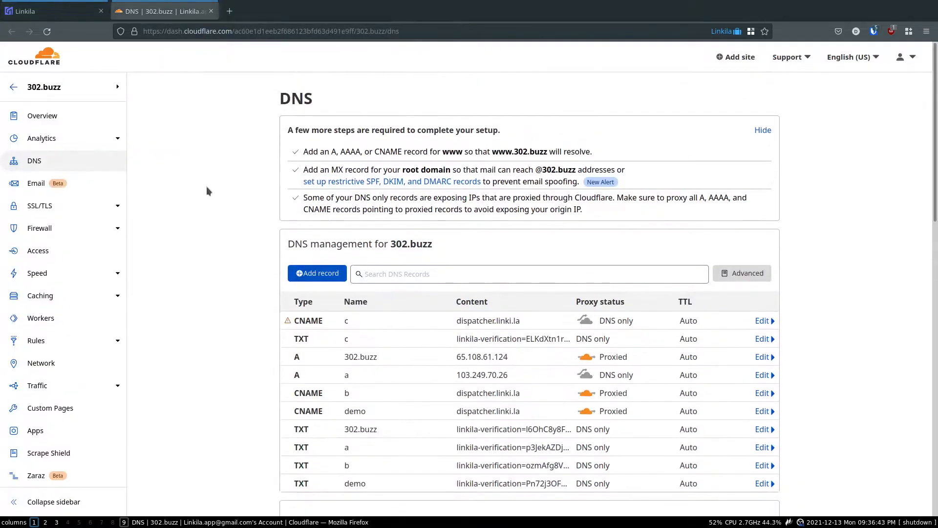
pyautogui.click(54, 11)
pyautogui.click(161, 12)
# Save a Cloudflare TXT record named foo containing the pasted verification value
pyautogui.click(312, 276)
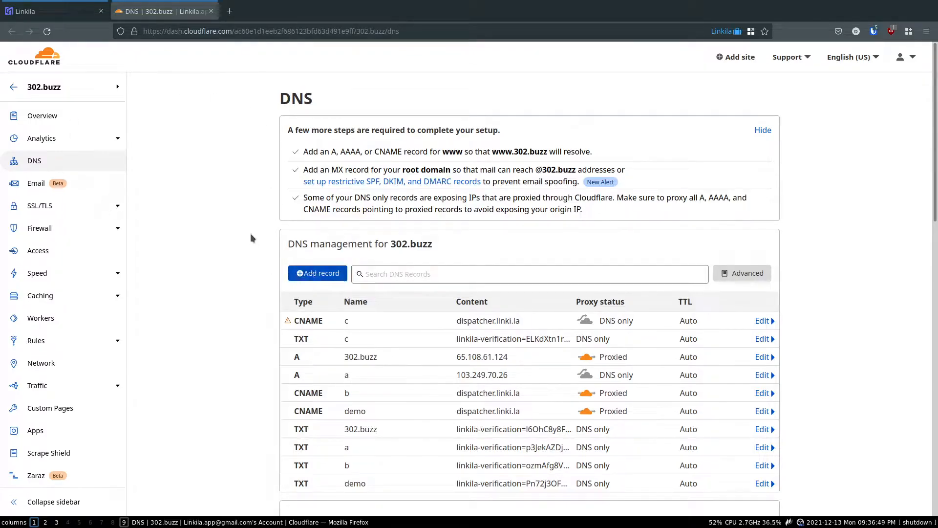
pyautogui.scroll(-2, 322, 234)
pyautogui.click(321, 227)
pyautogui.scroll(-5, 310, 313)
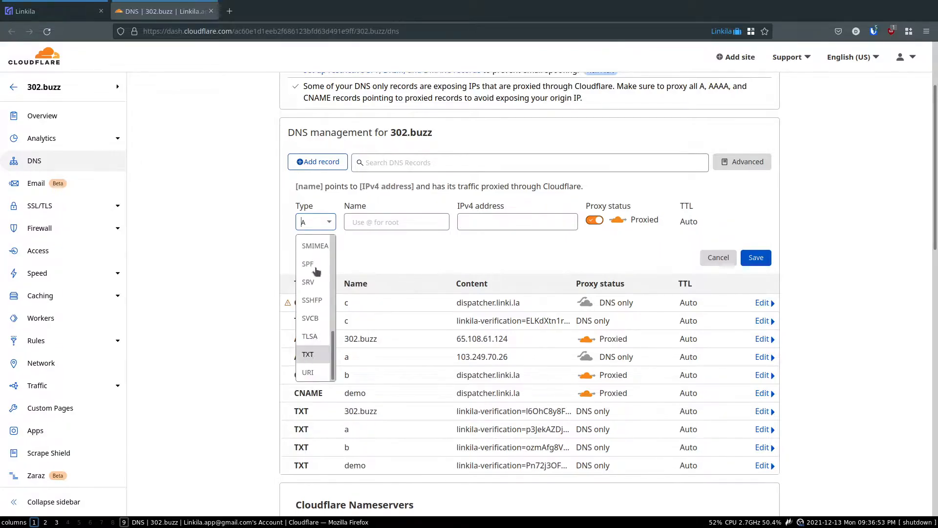
pyautogui.click(308, 353)
pyautogui.click(54, 11)
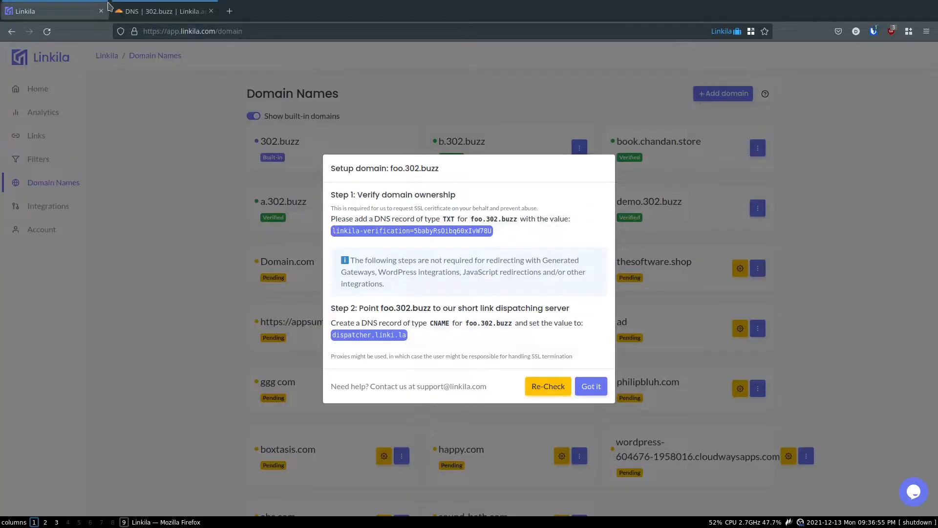
pyautogui.click(161, 10)
pyautogui.write('foo')
pyautogui.click(714, 274)
pyautogui.hotkey('ctrl', 'v')
pyautogui.click(756, 322)
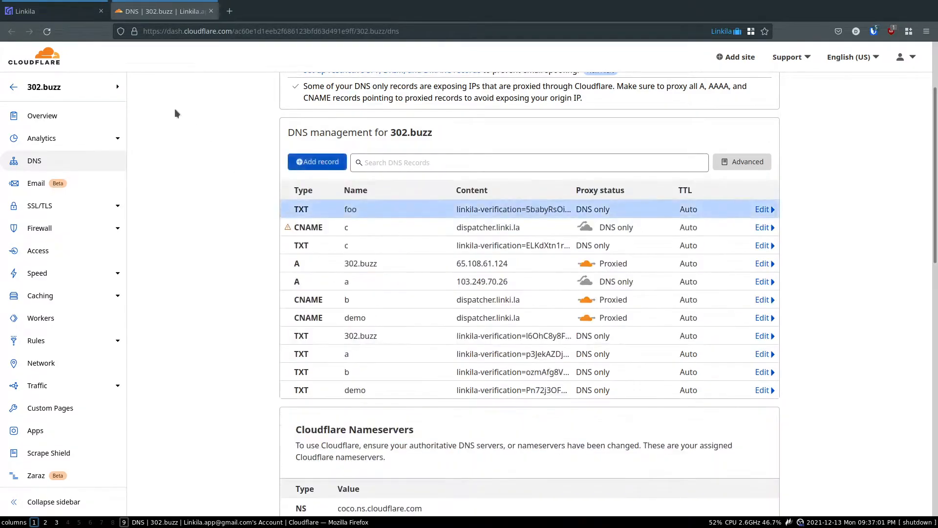
pyautogui.click(53, 11)
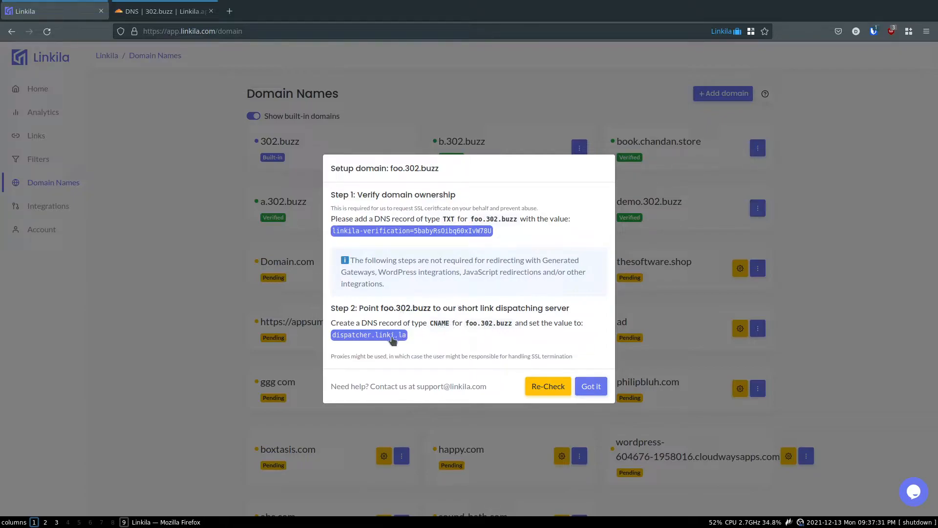
# Copy the dispatcher.linki.la target and start a new CNAME record in Cloudflare
pyautogui.click(375, 335)
pyautogui.click(391, 336)
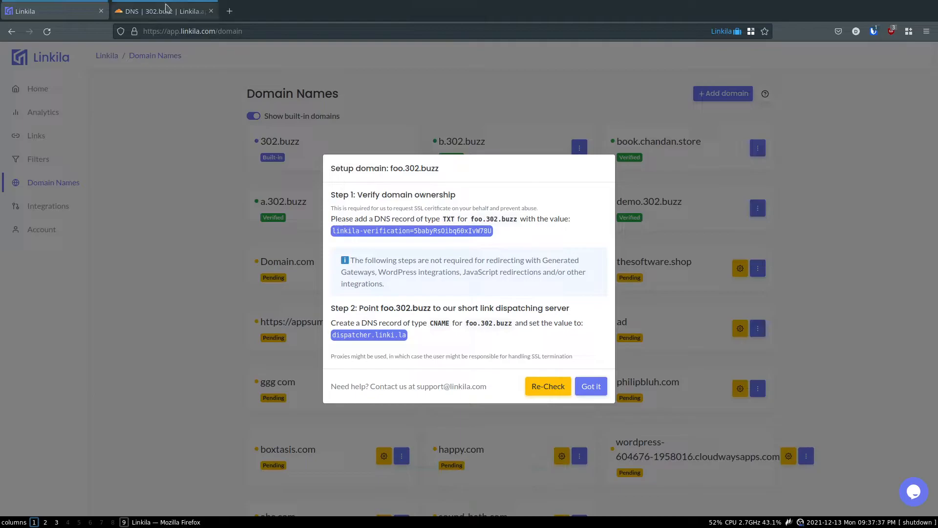
pyautogui.click(166, 8)
pyautogui.click(318, 161)
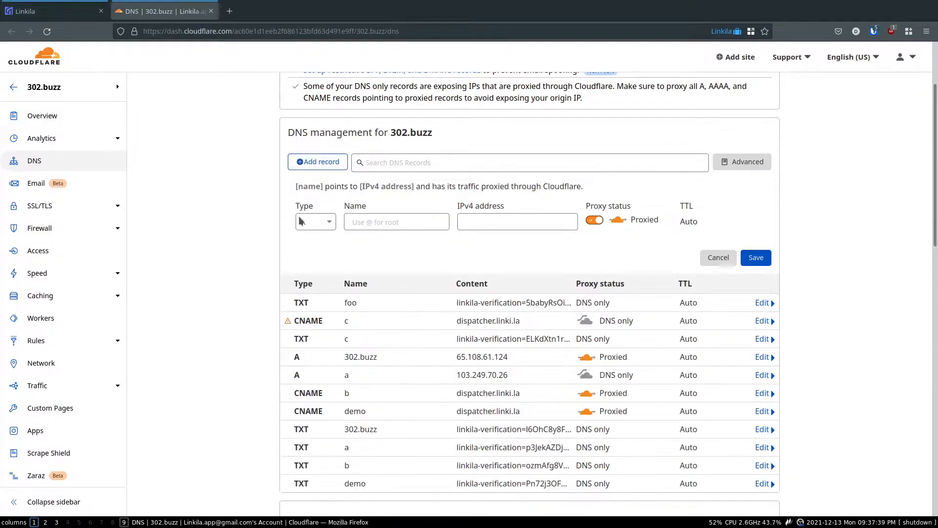
pyautogui.click(298, 221)
pyautogui.scroll(-5, 312, 303)
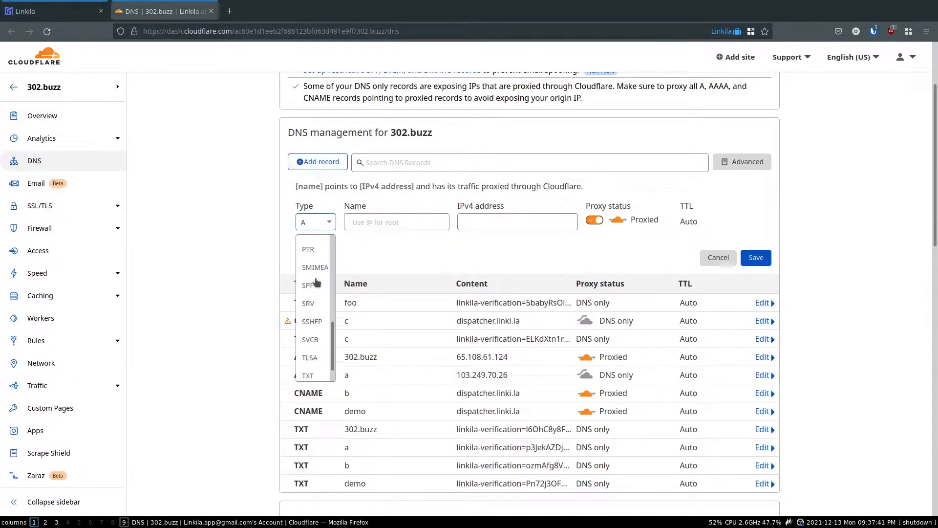
pyautogui.scroll(4, 312, 313)
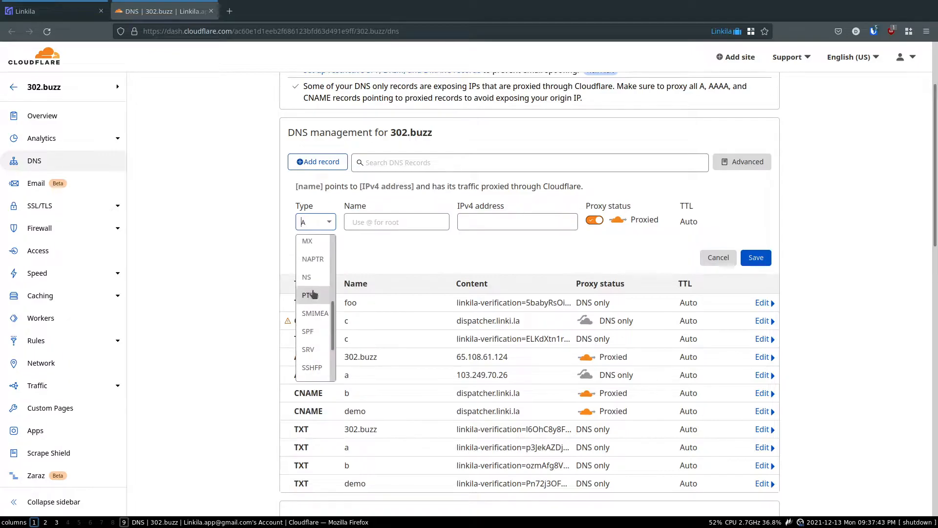
pyautogui.scroll(1, 314, 293)
pyautogui.click(317, 304)
# Name the CNAME foo, target dispatcher.linki.la, set it DNS only, and save it
pyautogui.click(409, 218)
pyautogui.write('foo')
pyautogui.click(481, 221)
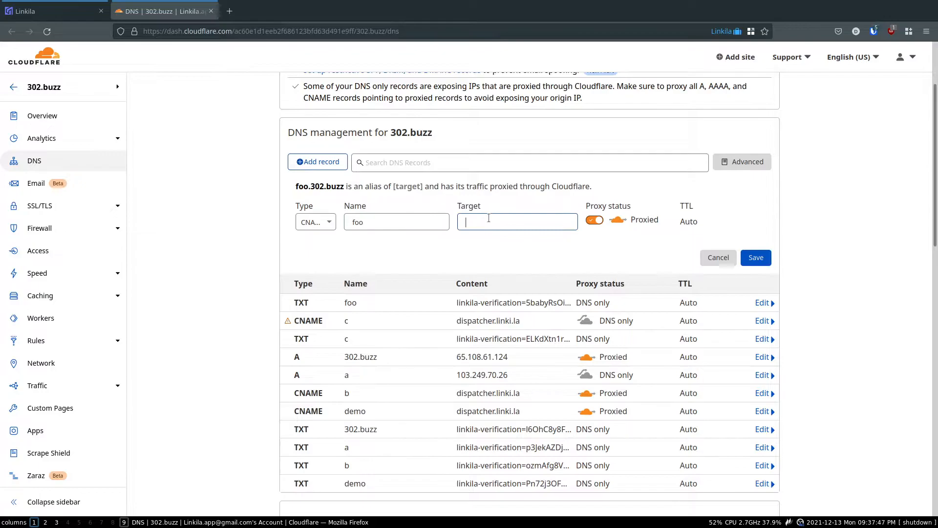
pyautogui.hotkey('ctrl', 'v')
pyautogui.click(474, 245)
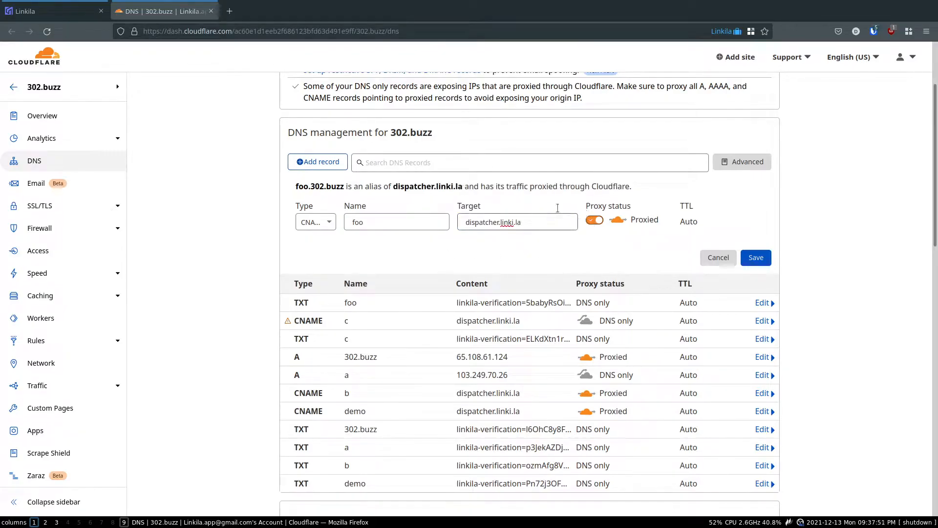
pyautogui.click(594, 221)
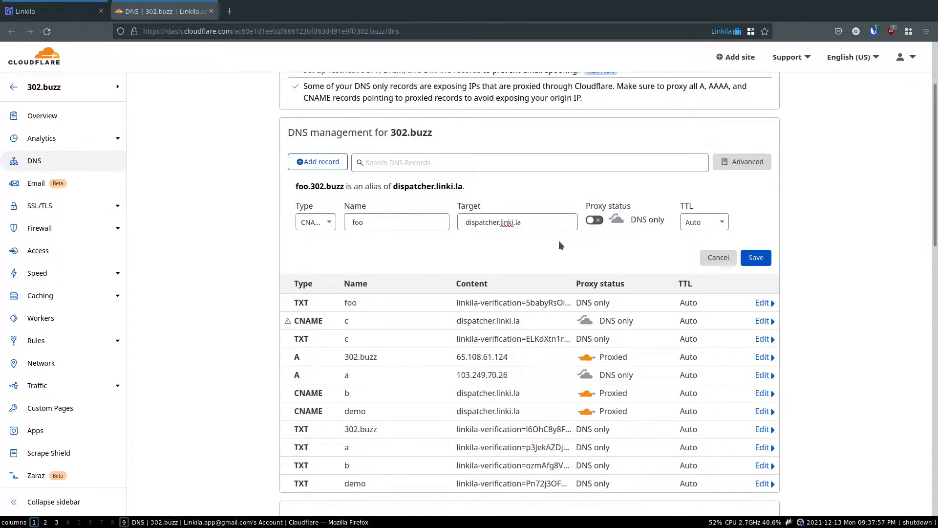
pyautogui.click(59, 11)
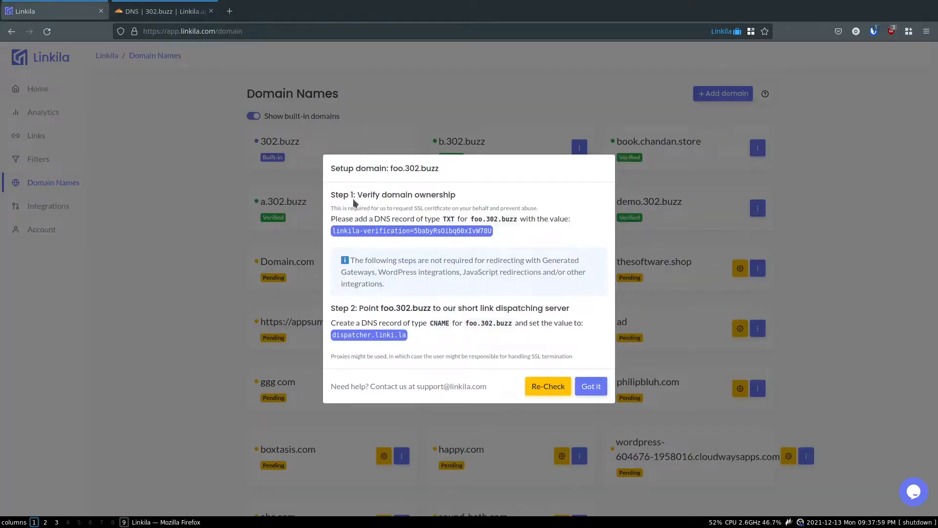
pyautogui.hotkey('ctrl', 'Tab')
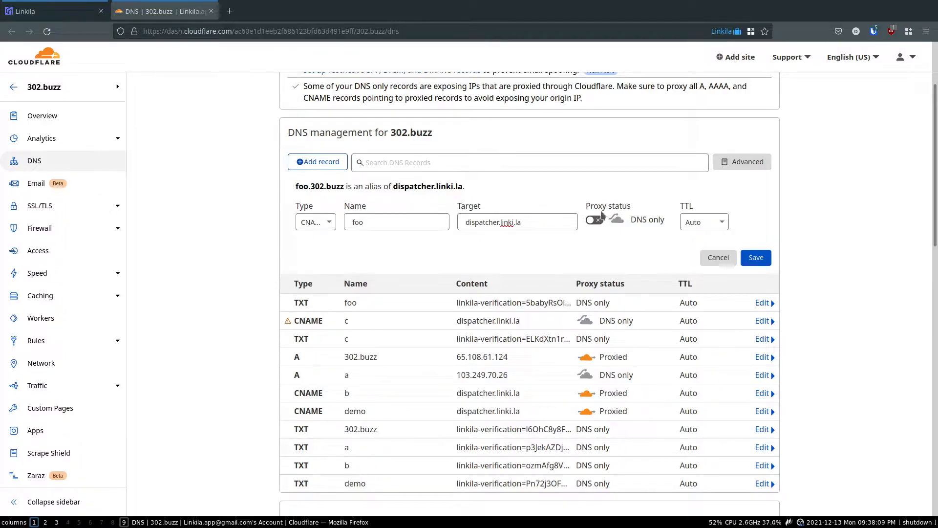
pyautogui.click(757, 259)
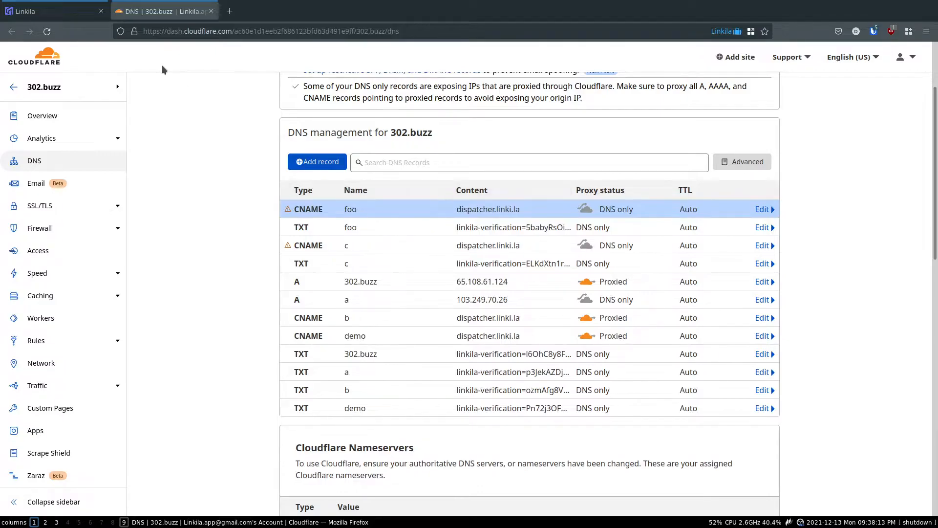
pyautogui.click(88, 10)
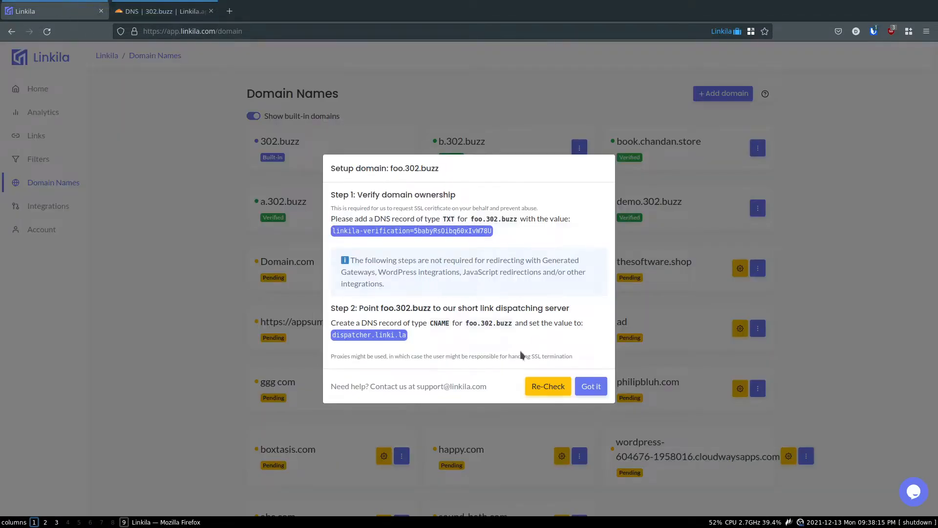
# Re-check DNS verification so foo.302.buzz is listed as Verified
pyautogui.click(539, 378)
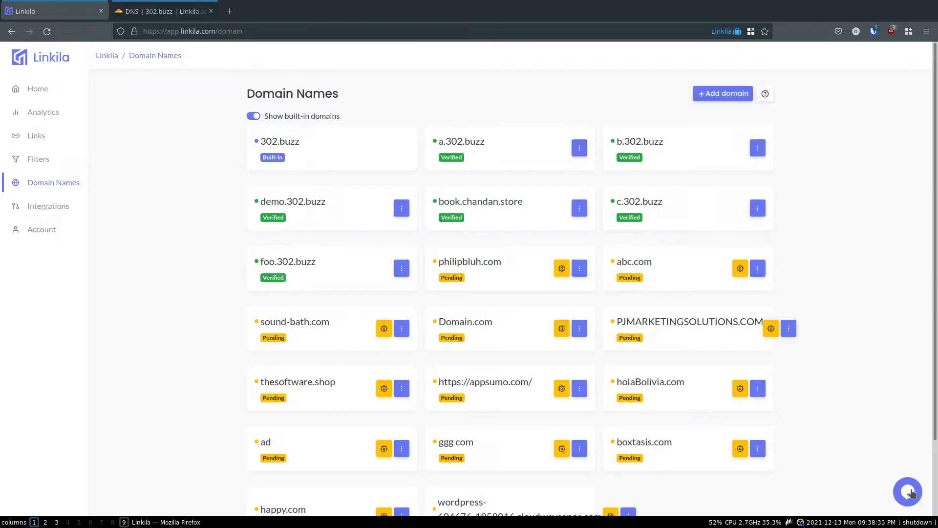
pyautogui.scroll(-1, 870, 376)
pyautogui.scroll(-3, 866, 369)
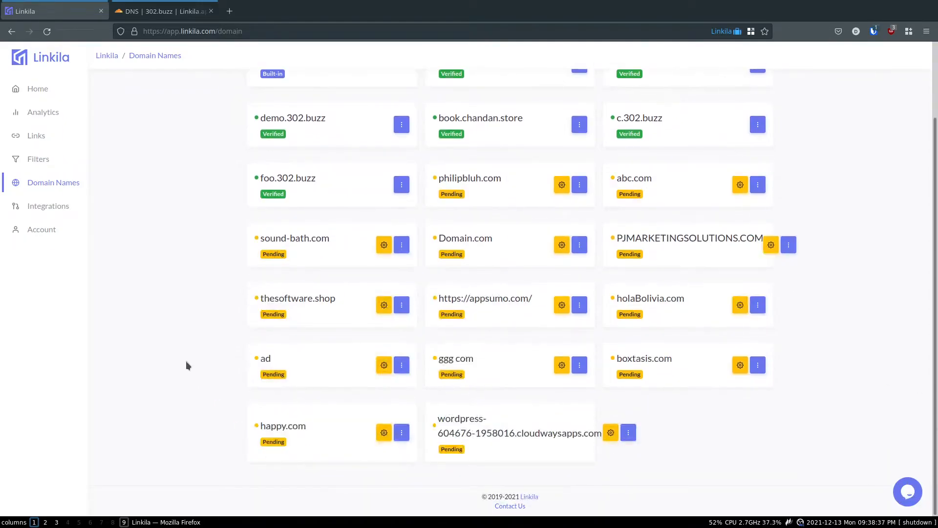
pyautogui.scroll(3, 186, 360)
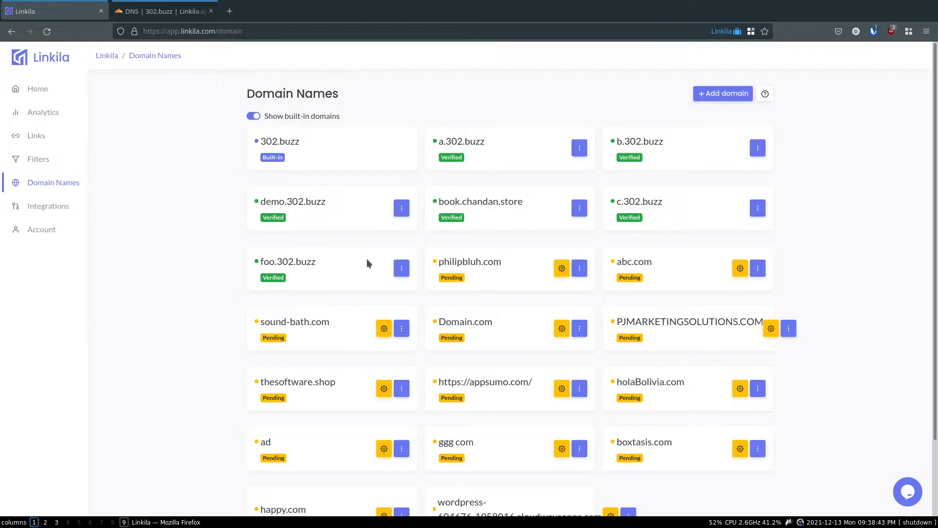
pyautogui.click(401, 268)
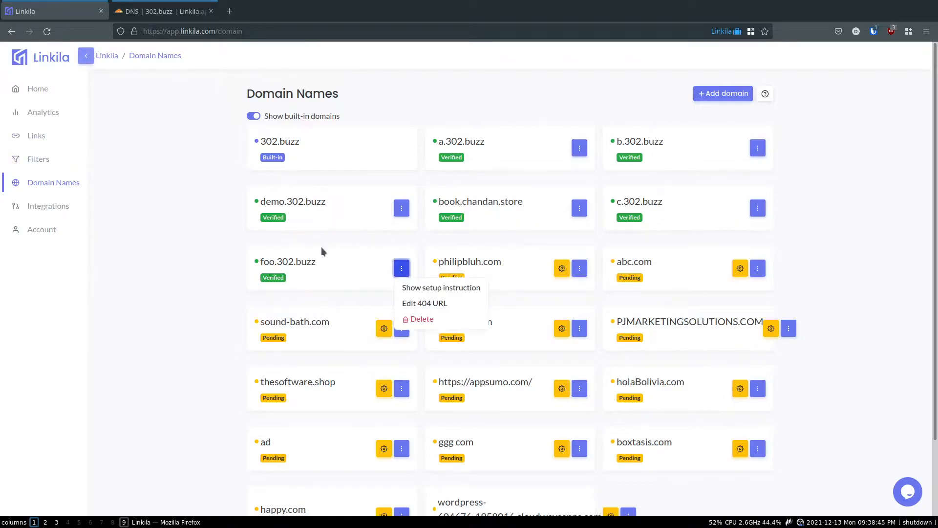
pyautogui.click(396, 303)
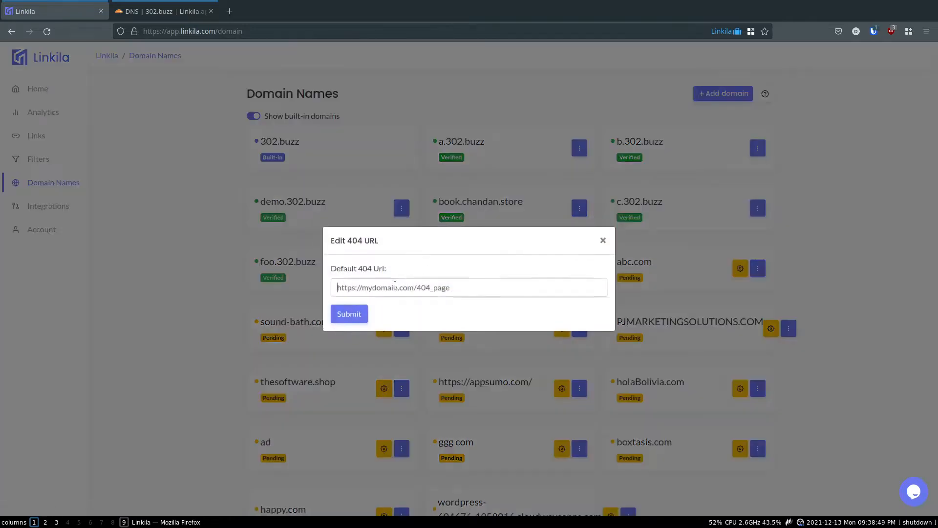
pyautogui.write('h')
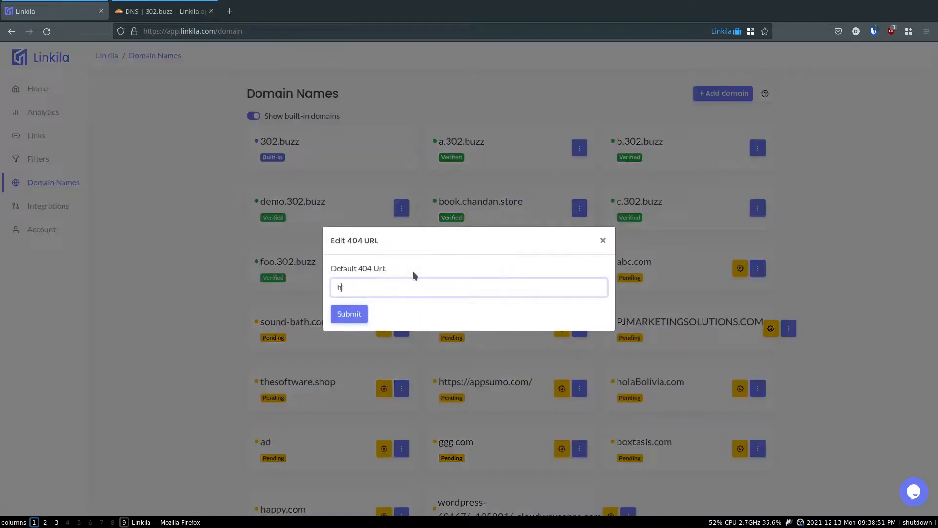
pyautogui.write('ttps:')
pyautogui.press('BackSpace')
pyautogui.write('s://google.com')
pyautogui.click(339, 314)
# Test by visiting foo.302.buzz/asd, confirm it lands on Google, and return to Linkila
pyautogui.moveTo(322, 268); pyautogui.dragTo(257, 266)
pyautogui.hotkey('ctrl', 'c')
pyautogui.hotkey('ctrl', 't')
pyautogui.hotkey('ctrl', 'v')
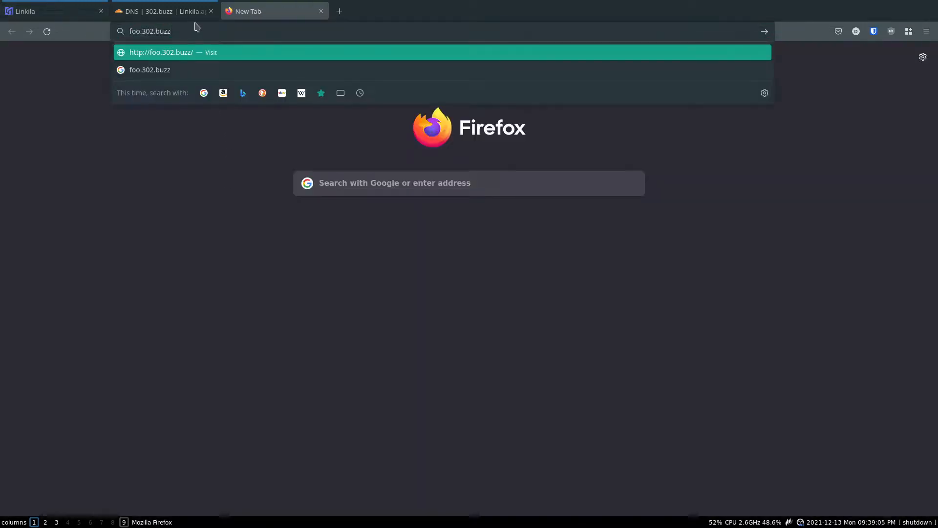
pyautogui.write('/asd')
pyautogui.press('Return')
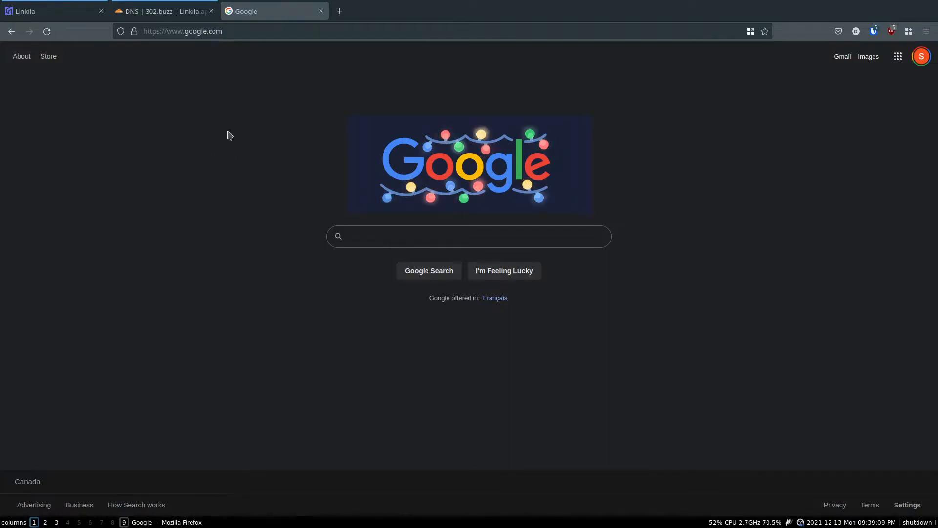
pyautogui.hotkey('ctrl', 'w')
pyautogui.click(149, 239)
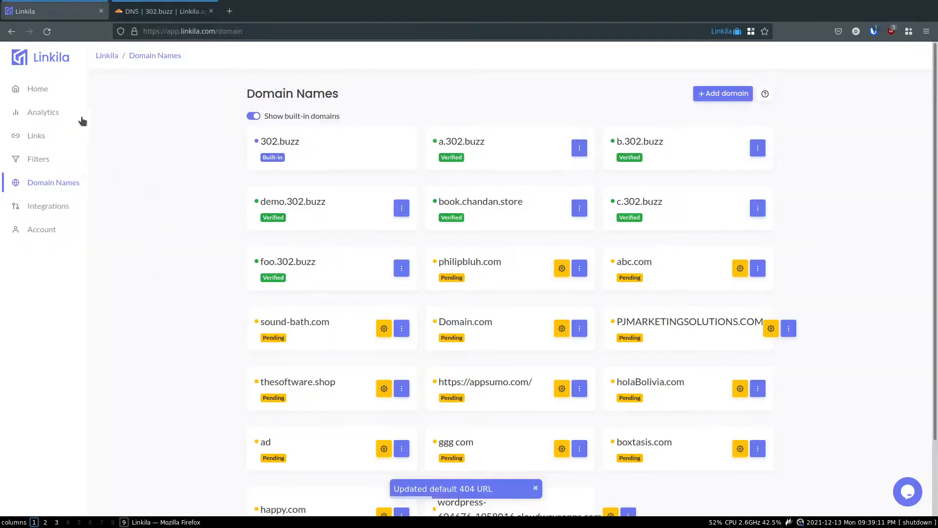
pyautogui.click(64, 138)
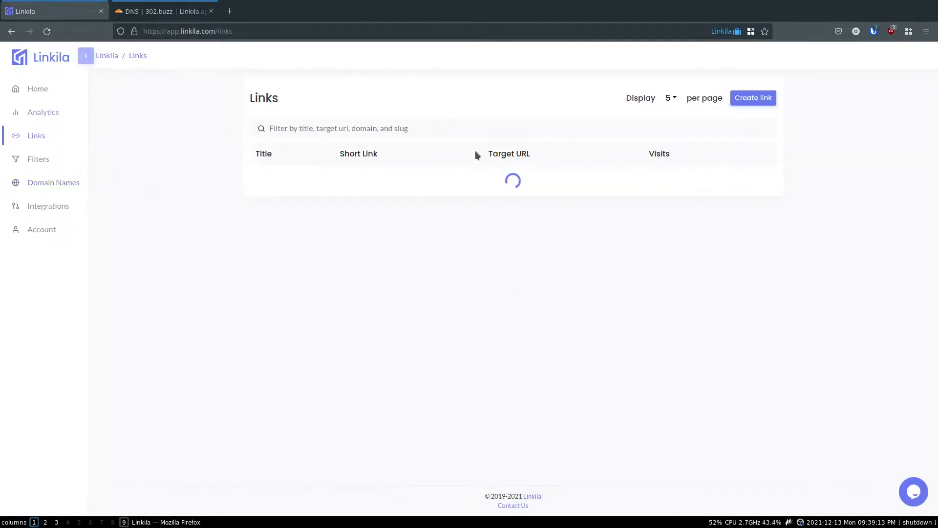
pyautogui.click(753, 98)
pyautogui.click(375, 138)
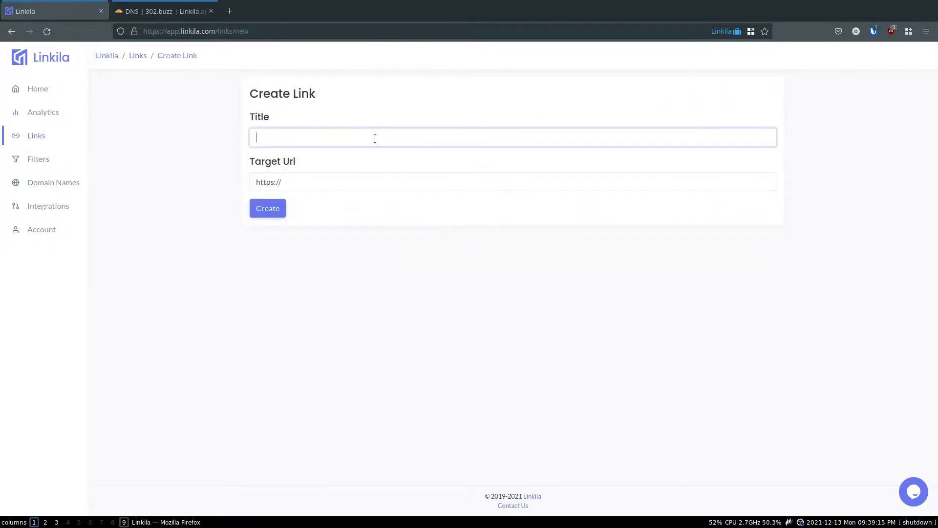
pyautogui.click(383, 185)
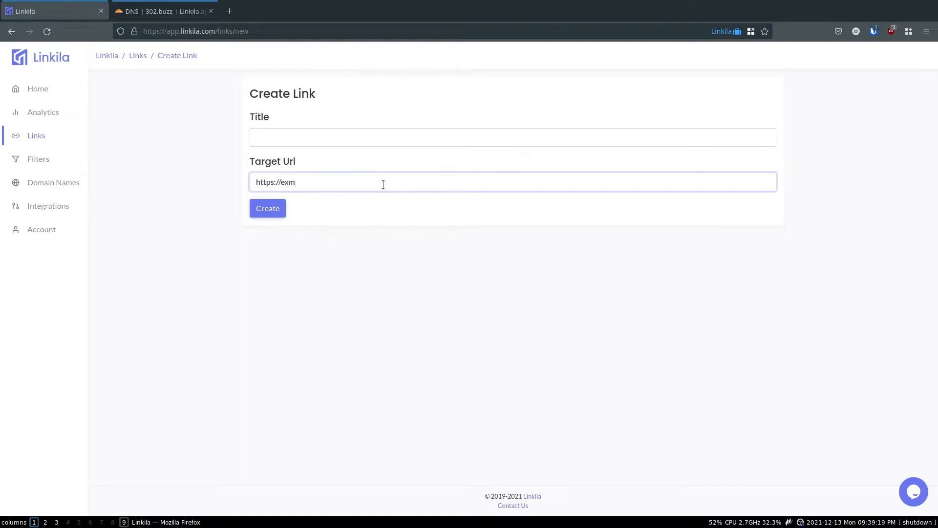
pyautogui.write('com')
pyautogui.click(365, 128)
pyautogui.write('Example')
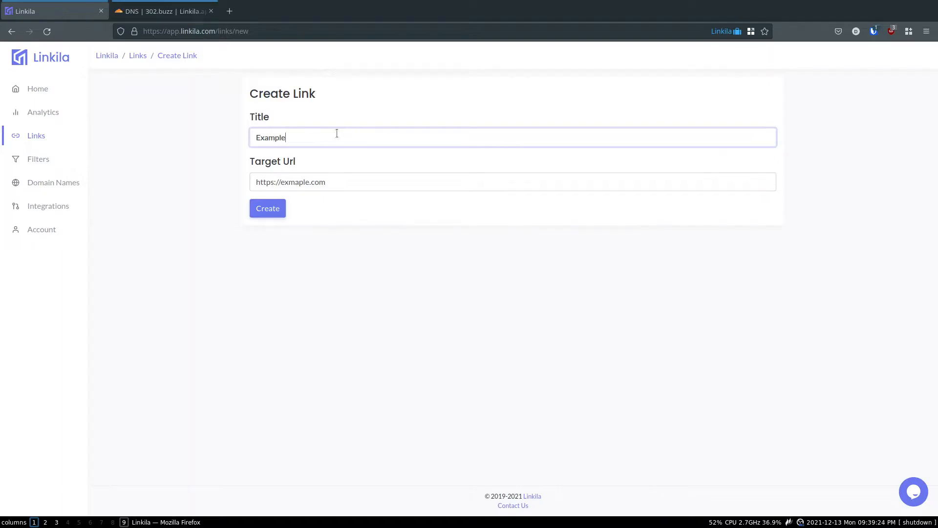
pyautogui.click(281, 209)
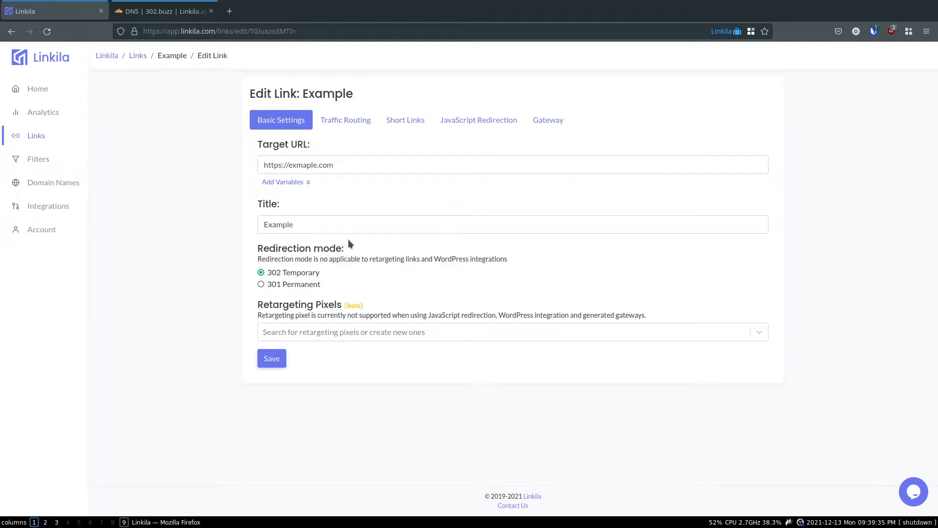
# Append ?mobile={CLIENT_IS_MOBILE} to the Example link's target URL and save it
pyautogui.click(307, 182)
pyautogui.click(356, 165)
pyautogui.write('?')
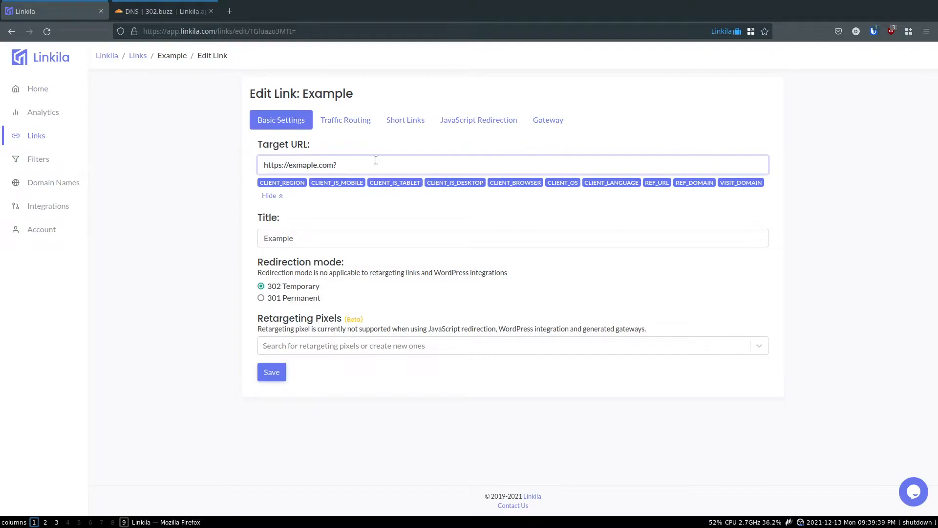
pyautogui.write('mobile=')
pyautogui.click(338, 182)
pyautogui.click(366, 221)
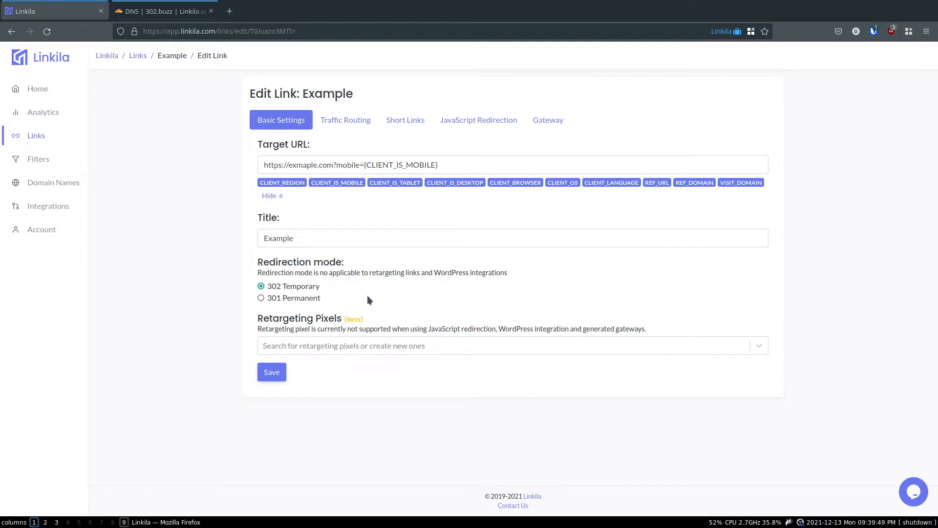
pyautogui.moveTo(559, 269)
pyautogui.mouseDown()
pyautogui.moveTo(544, 256)
pyautogui.moveTo(553, 268)
pyautogui.mouseUp()
pyautogui.click(282, 379)
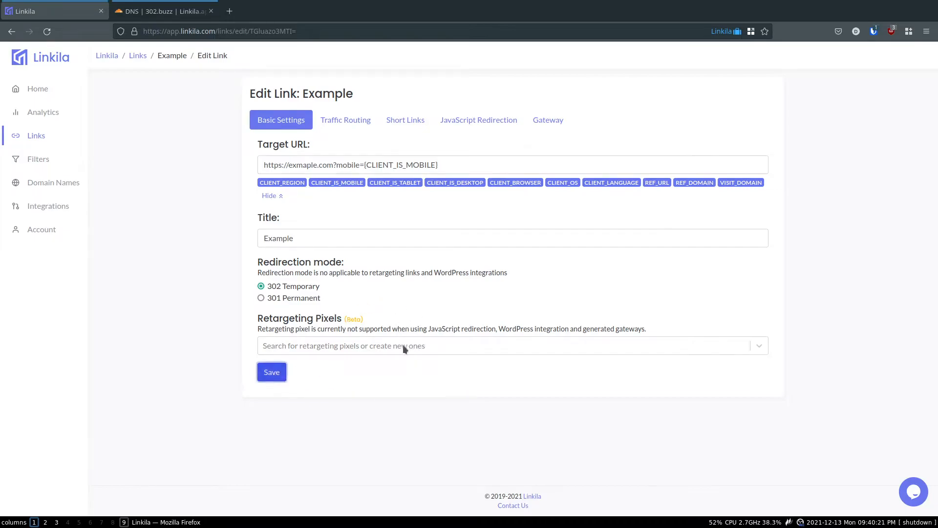
pyautogui.click(346, 120)
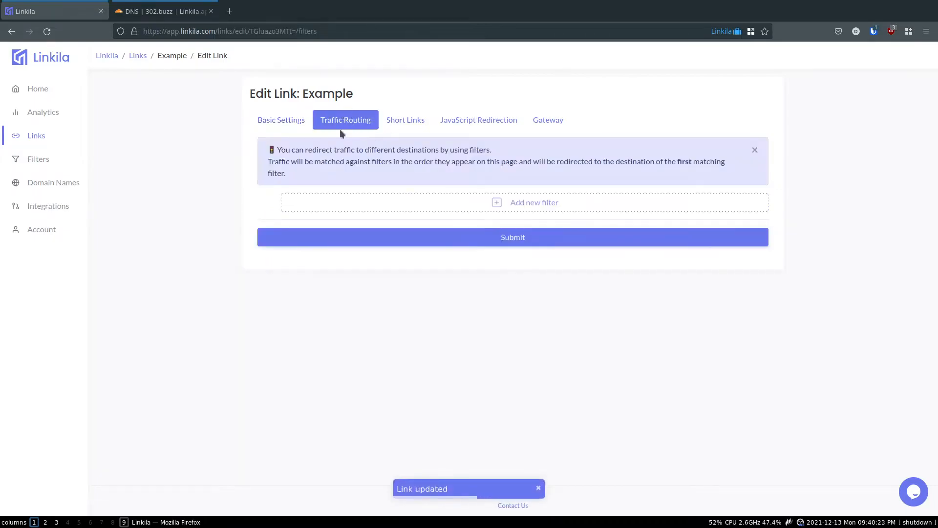
pyautogui.click(409, 199)
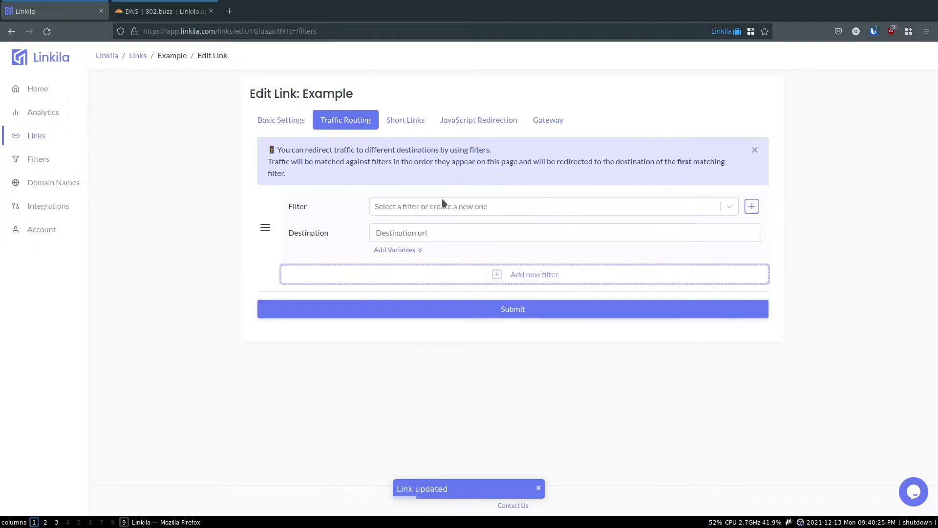
pyautogui.click(445, 207)
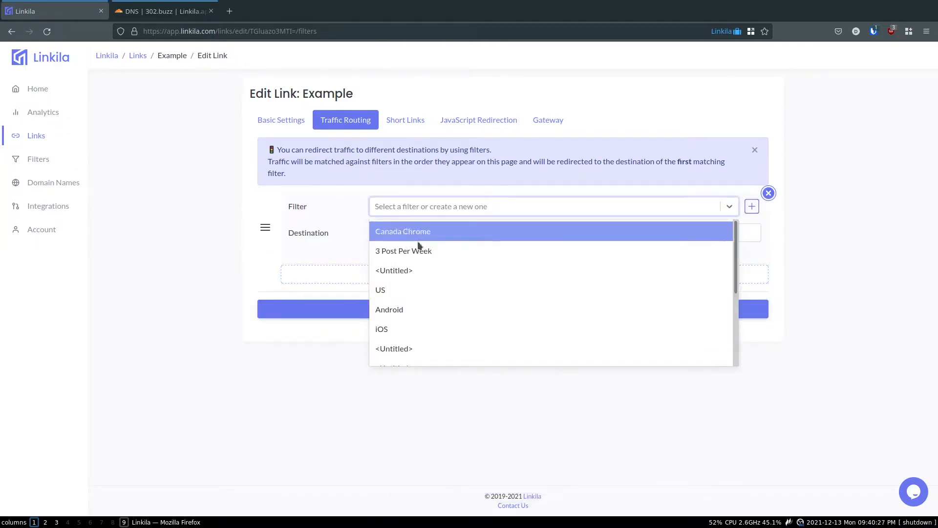
pyautogui.scroll(-5, 427, 323)
pyautogui.scroll(5, 413, 261)
pyautogui.click(416, 289)
pyautogui.click(407, 206)
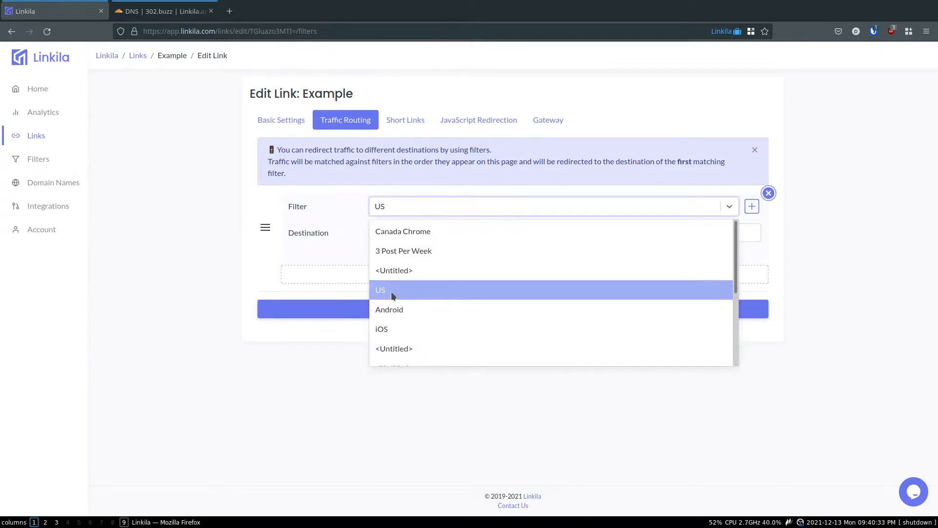
pyautogui.click(391, 291)
pyautogui.click(410, 229)
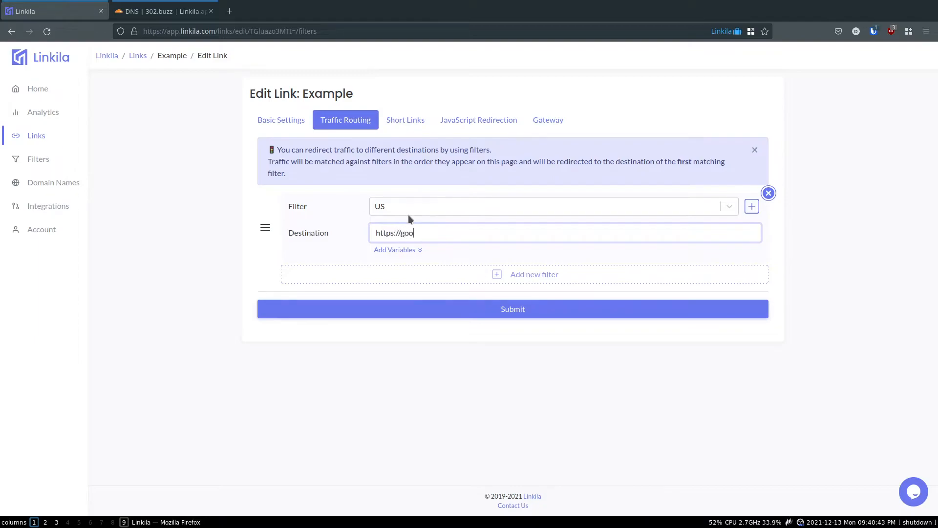
pyautogui.write('ca')
pyautogui.click(365, 217)
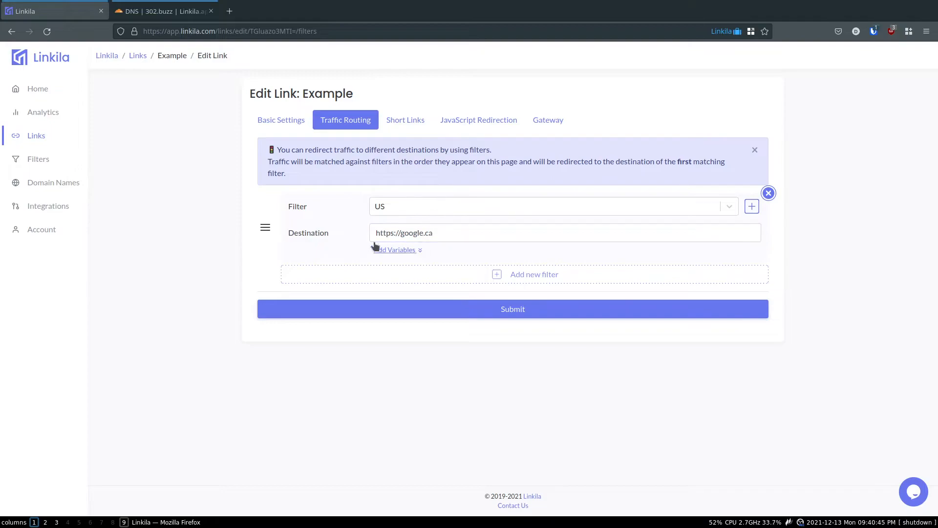
# Add a second routing filter and close the new-filter form without saving
pyautogui.click(480, 272)
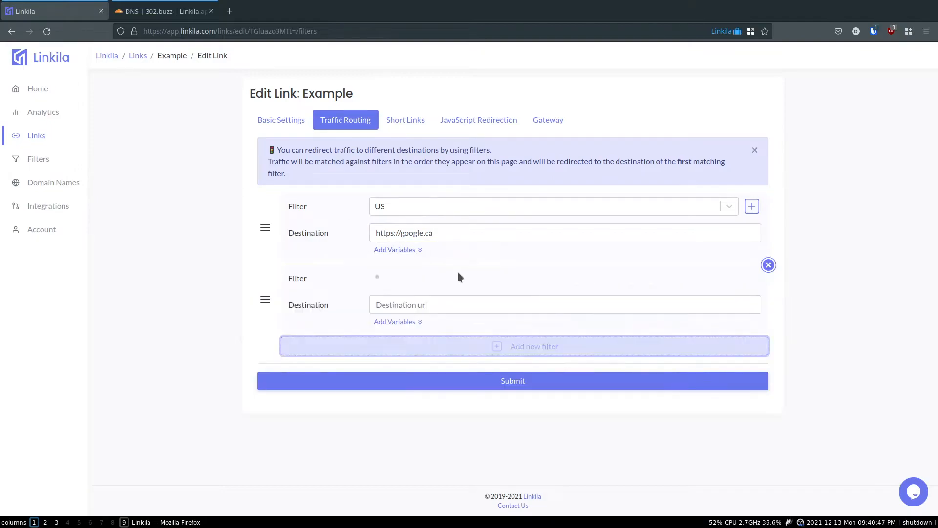
pyautogui.click(487, 281)
pyautogui.scroll(-3, 491, 333)
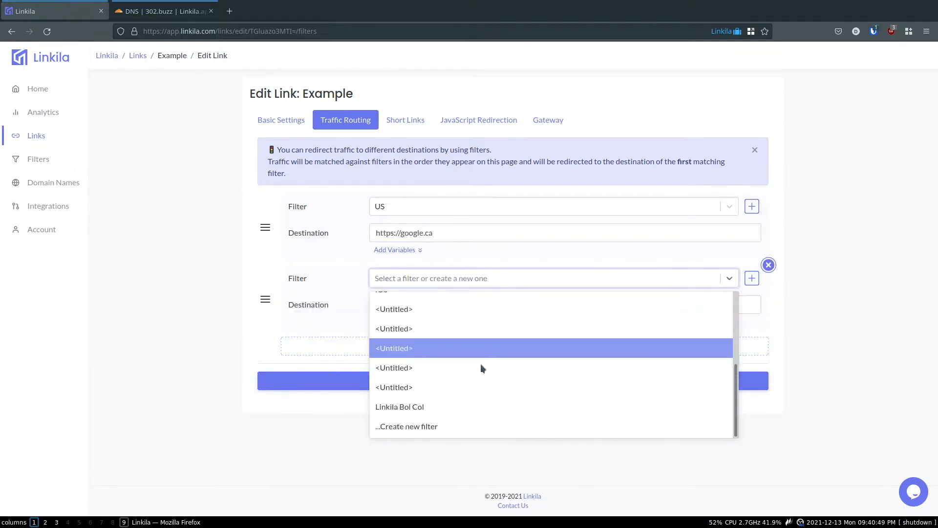
pyautogui.click(448, 426)
pyautogui.click(475, 133)
pyautogui.scroll(-1, 433, 282)
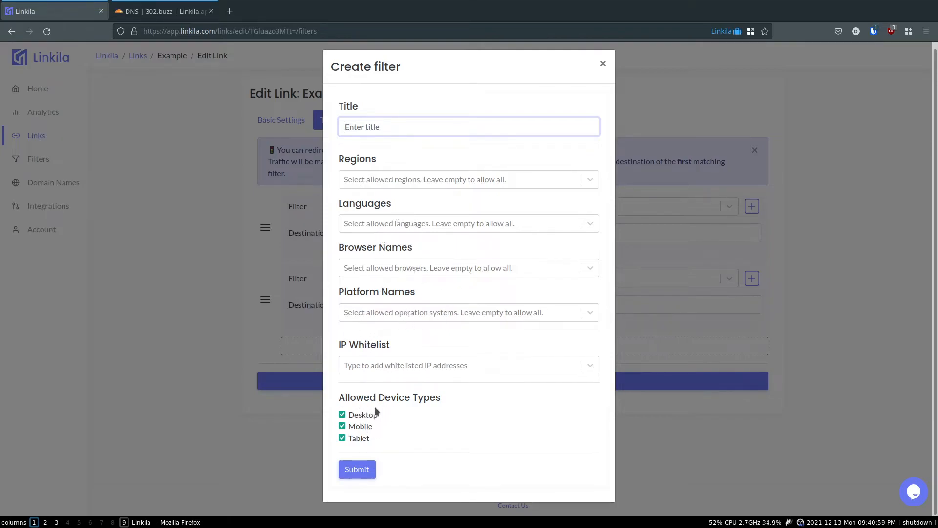
pyautogui.click(603, 64)
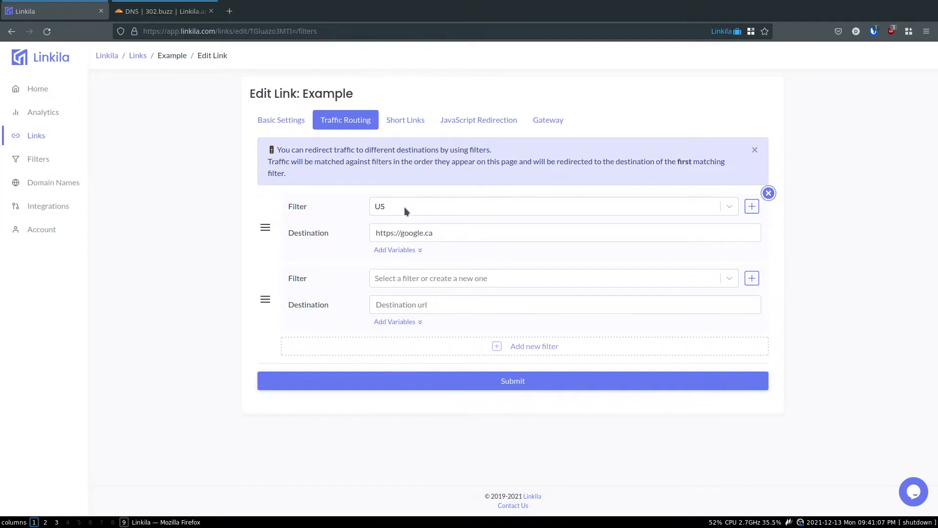
pyautogui.moveTo(454, 236)
pyautogui.mouseDown()
pyautogui.moveTo(380, 235)
pyautogui.moveTo(461, 233)
pyautogui.mouseUp()
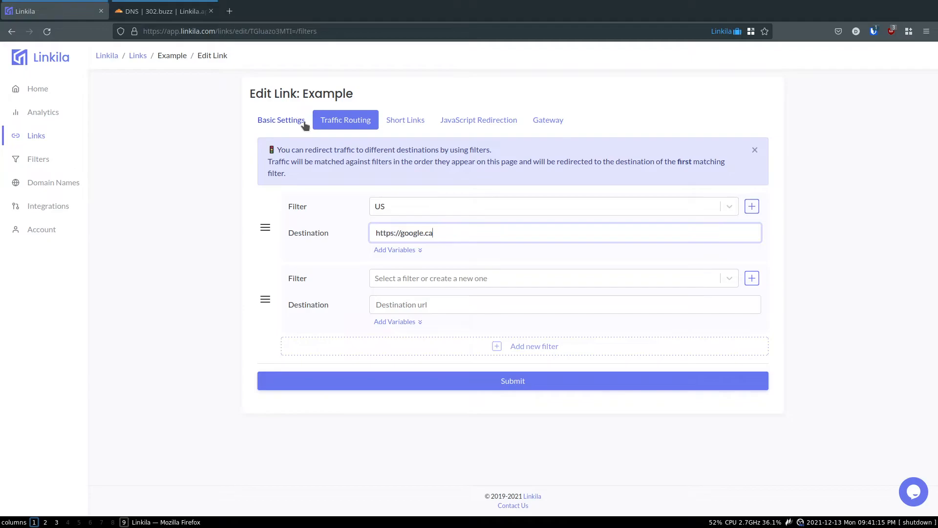
# Review the target URL and routing filters without keeping any, then view Short Links
pyautogui.click(274, 120)
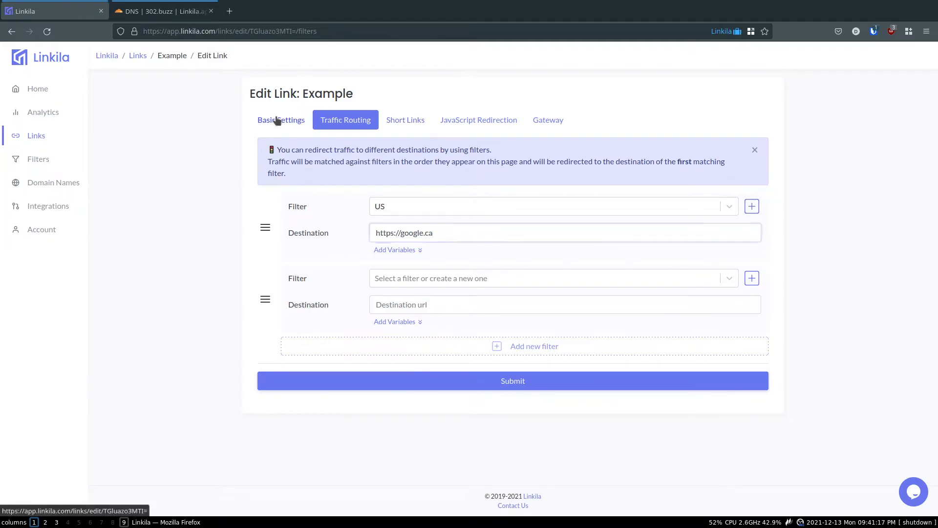
pyautogui.click(268, 164)
pyautogui.moveTo(268, 165)
pyautogui.mouseDown()
pyautogui.moveTo(458, 165)
pyautogui.moveTo(265, 166)
pyautogui.mouseUp()
pyautogui.click(458, 164)
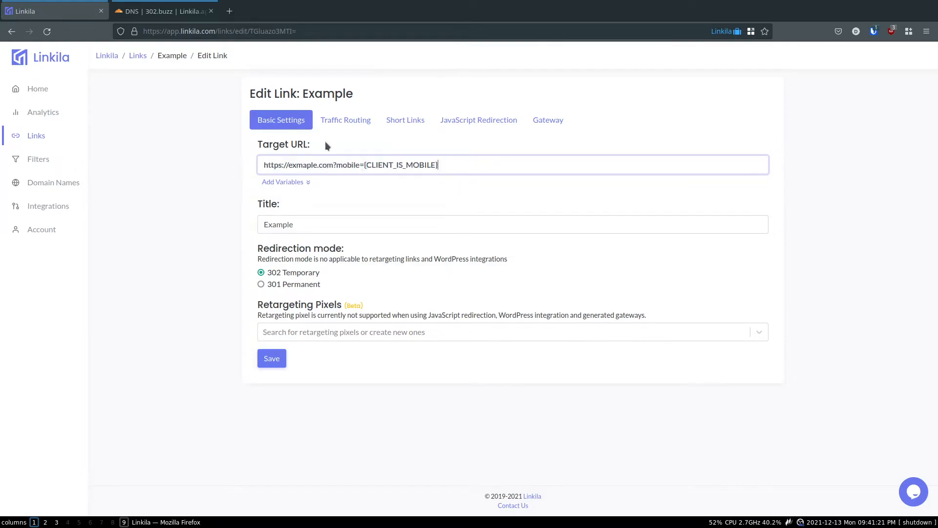
pyautogui.click(347, 123)
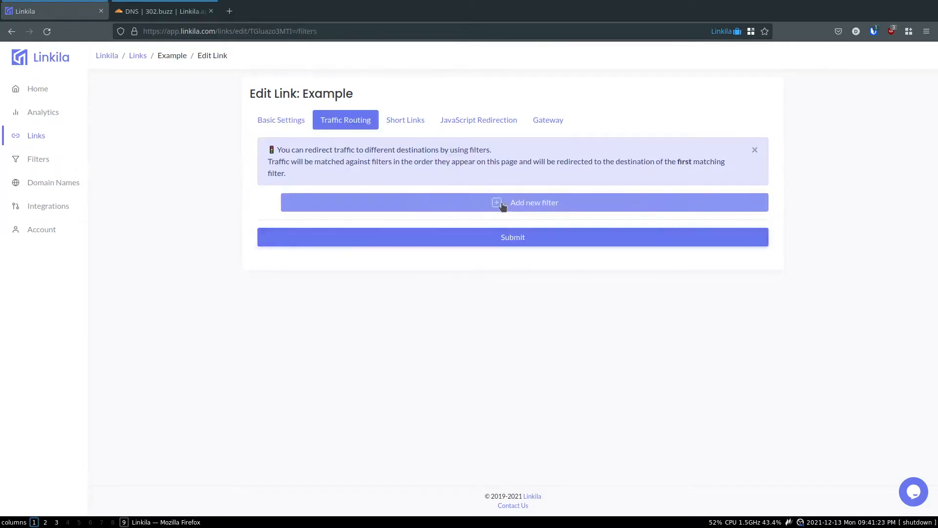
pyautogui.click(430, 202)
pyautogui.click(471, 233)
pyautogui.click(473, 205)
pyautogui.click(473, 201)
pyautogui.click(406, 120)
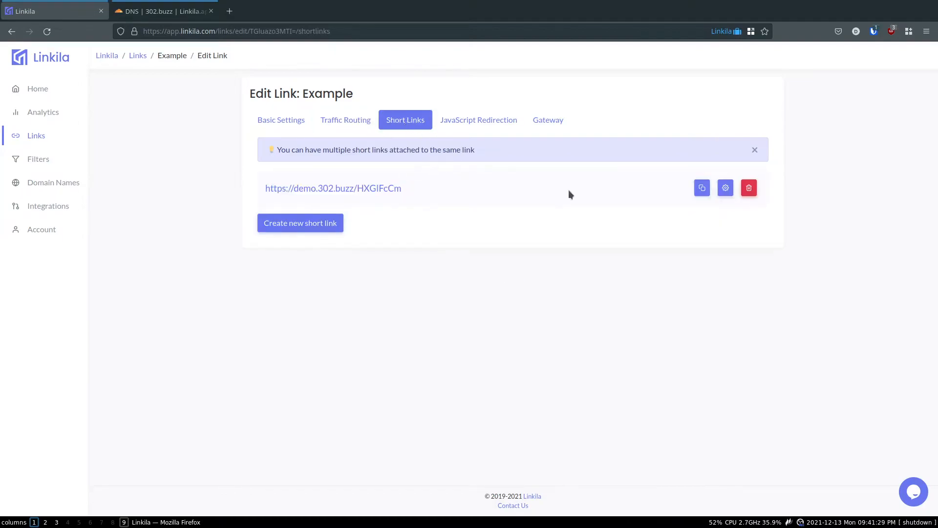
# Create the short link foo.302.buzz/test and delete the demo.302.buzz short link
pyautogui.moveTo(402, 188); pyautogui.dragTo(287, 189)
pyautogui.click(436, 193)
pyautogui.click(328, 222)
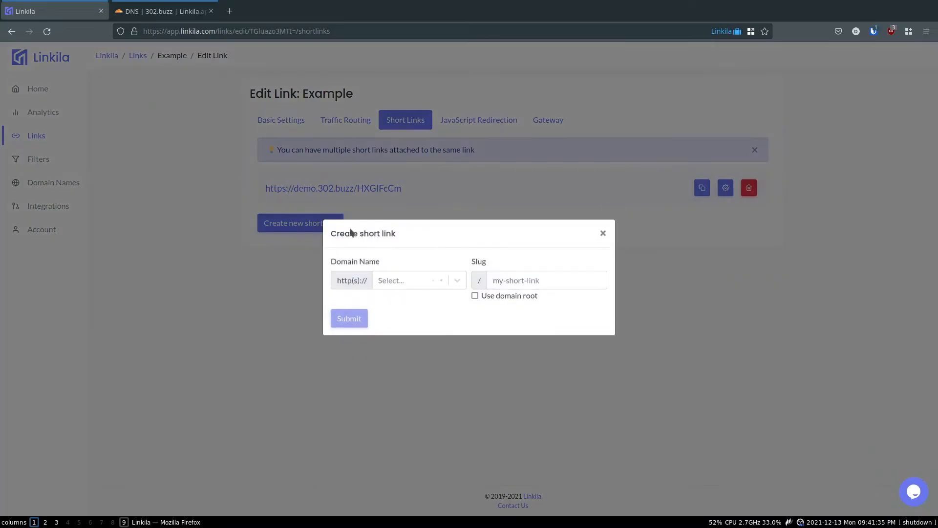
pyautogui.click(407, 277)
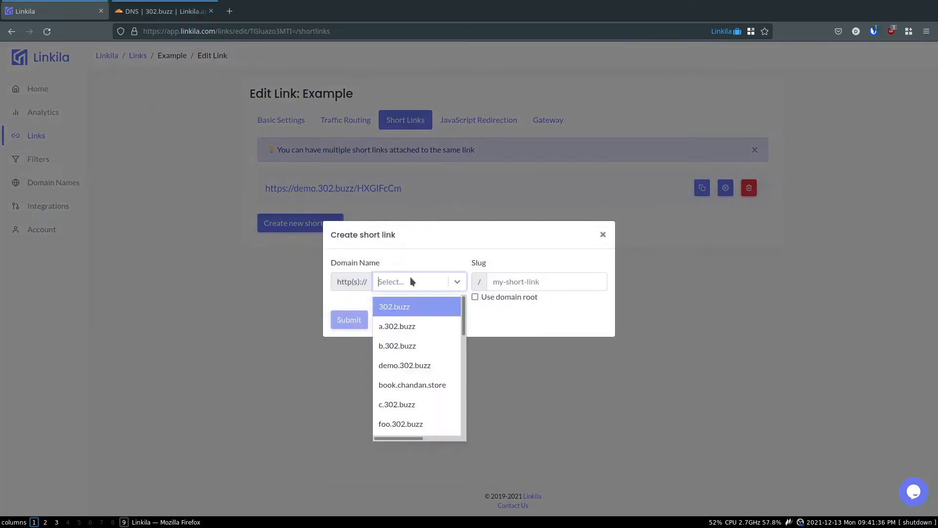
pyautogui.scroll(-2, 421, 371)
pyautogui.click(429, 366)
pyautogui.click(555, 281)
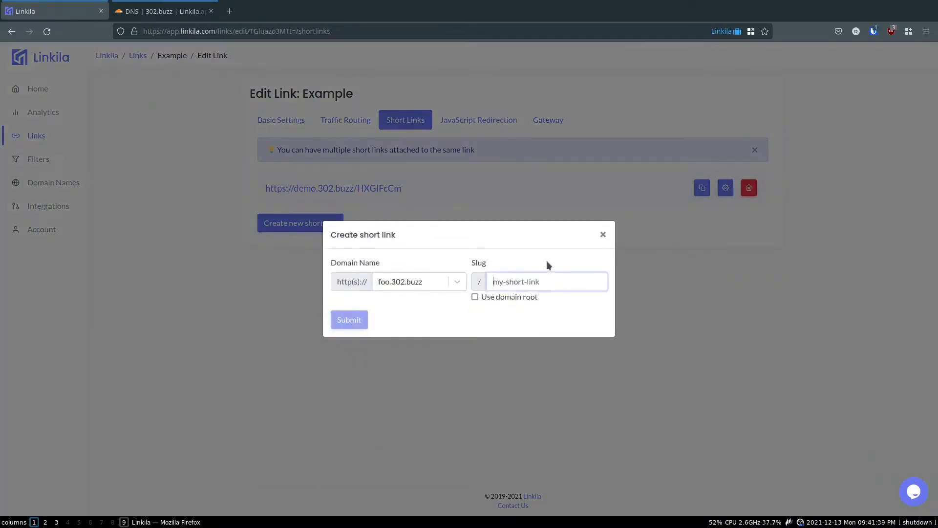
pyautogui.write('test')
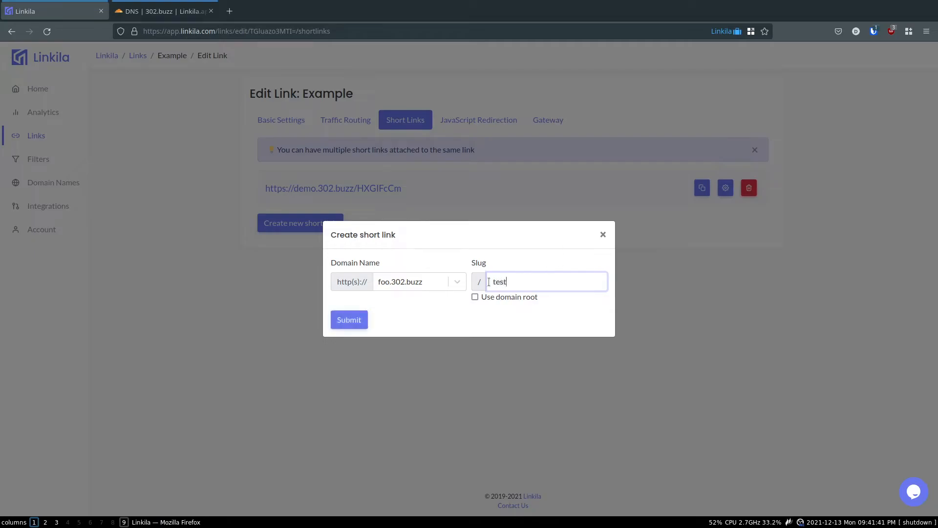
pyautogui.click(348, 321)
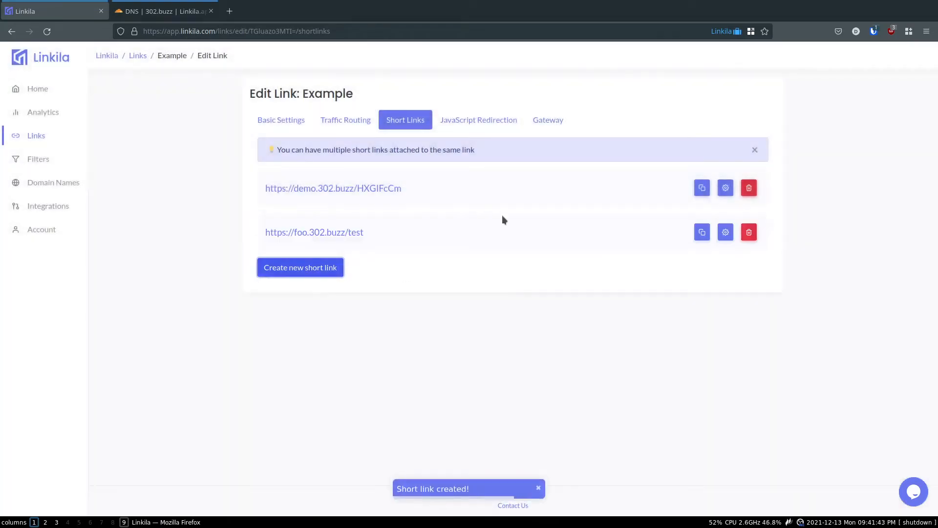
pyautogui.click(748, 188)
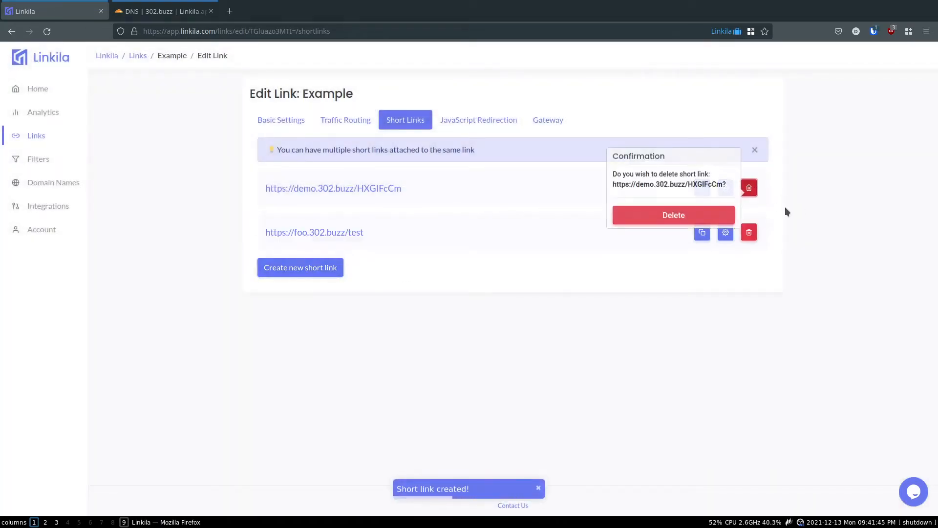
pyautogui.click(655, 222)
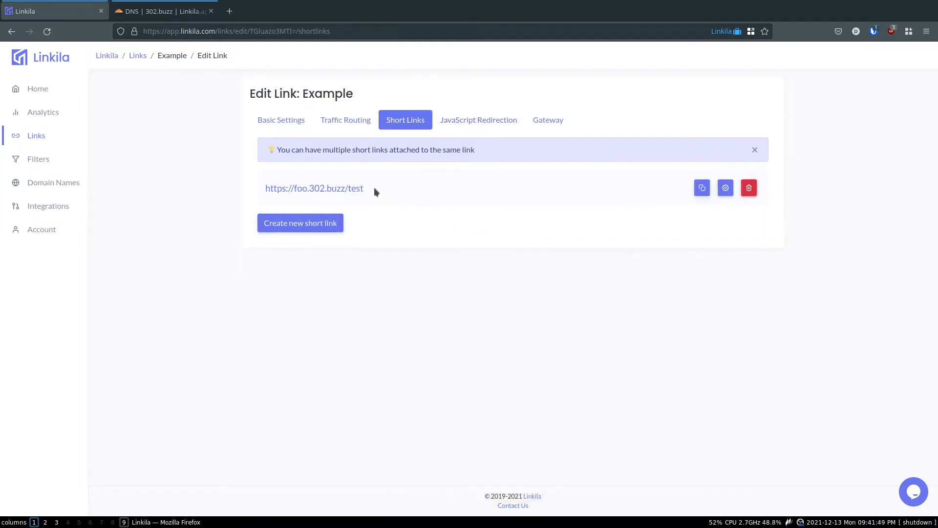
# Open the foo.302.buzz/test short link in a new Firefox tab and check the redirected address
pyautogui.moveTo(356, 194); pyautogui.dragTo(247, 192)
pyautogui.rightClick(334, 190)
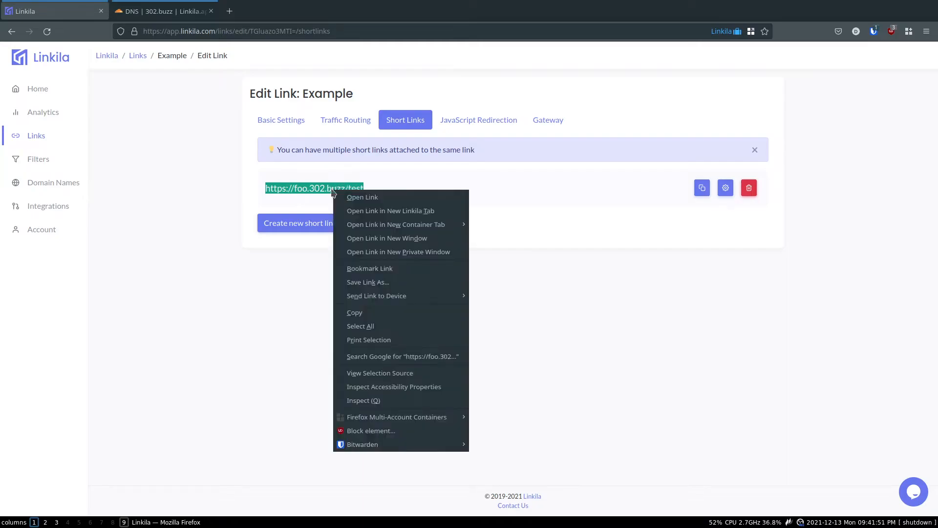
pyautogui.click(348, 211)
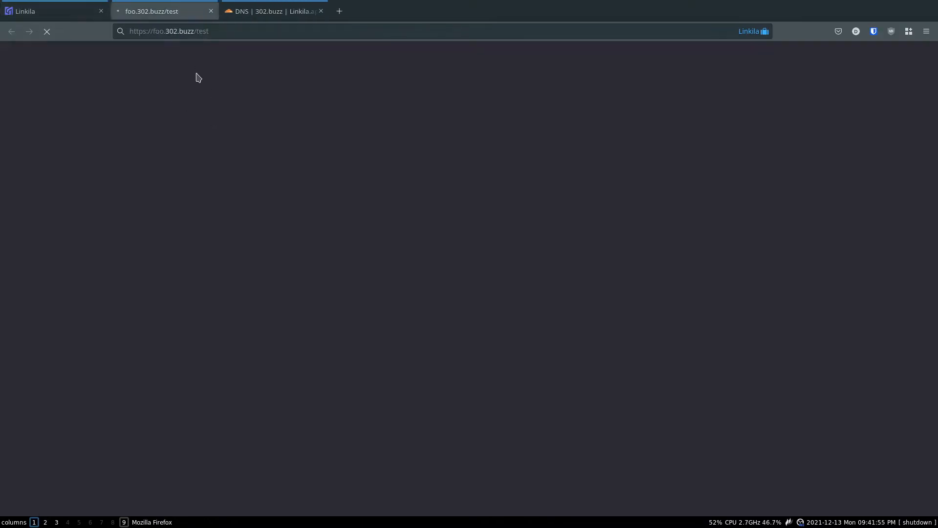
pyautogui.doubleClick(139, 31)
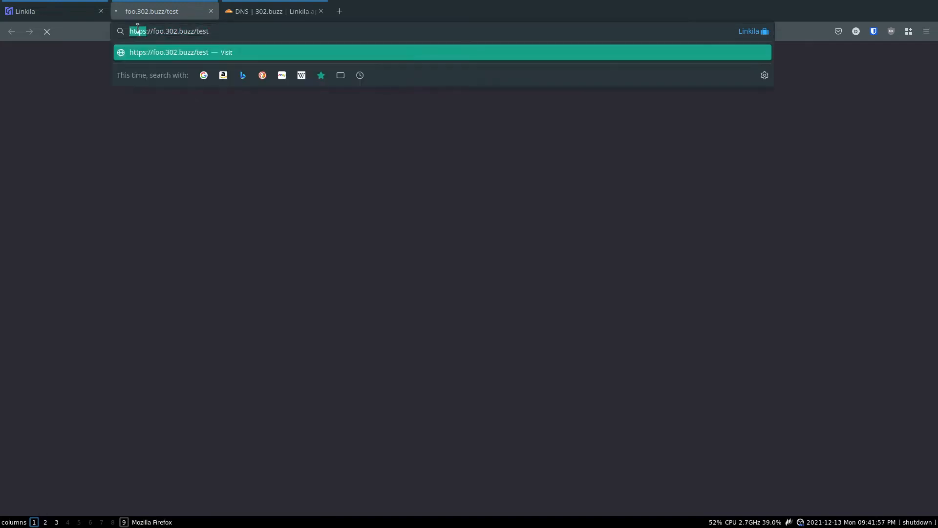
pyautogui.click(148, 31)
pyautogui.click(140, 158)
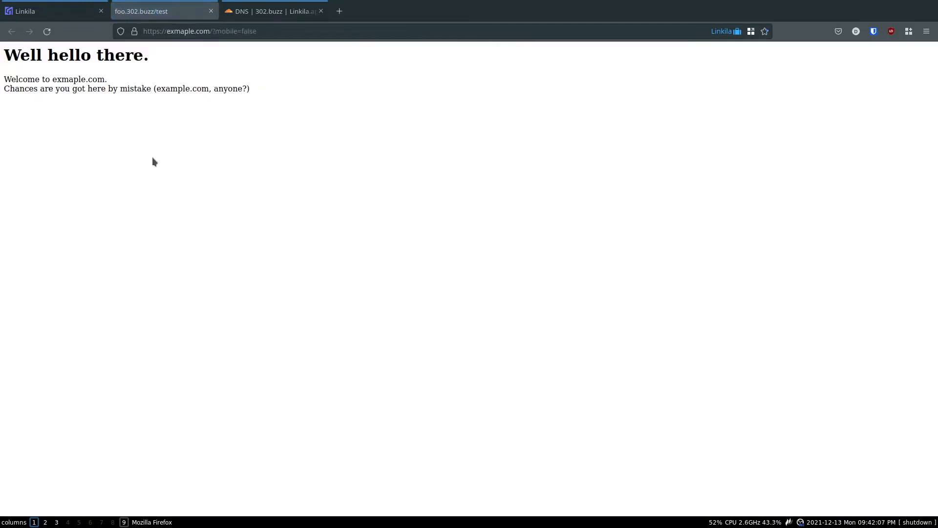
# Examine the 'Well hello there.' page and the mobile=false parameter in the exmaple.com address
pyautogui.moveTo(206, 128); pyautogui.dragTo(36, 56)
pyautogui.click(236, 134)
pyautogui.moveTo(213, 31); pyautogui.dragTo(273, 30)
pyautogui.click(236, 31)
pyautogui.click(251, 33)
pyautogui.doubleClick(253, 31)
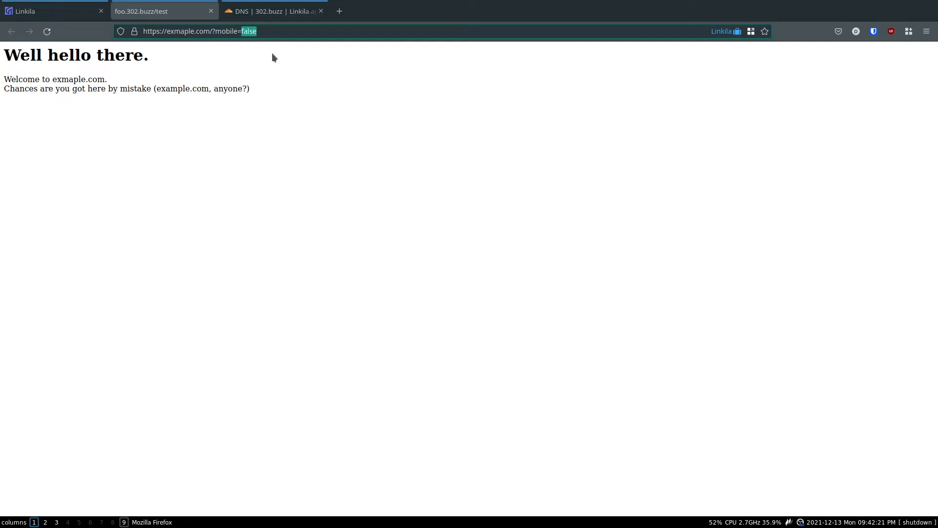
pyautogui.click(268, 31)
pyautogui.doubleClick(254, 31)
pyautogui.click(265, 31)
pyautogui.click(289, 109)
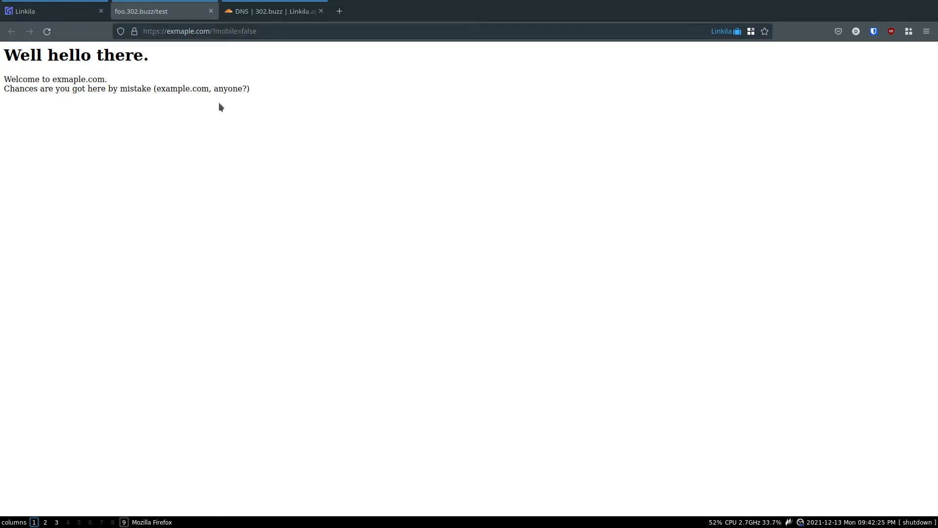
# Correct 'exmaple' to 'example' in the Example link's target URL and save it
pyautogui.click(52, 13)
pyautogui.click(295, 121)
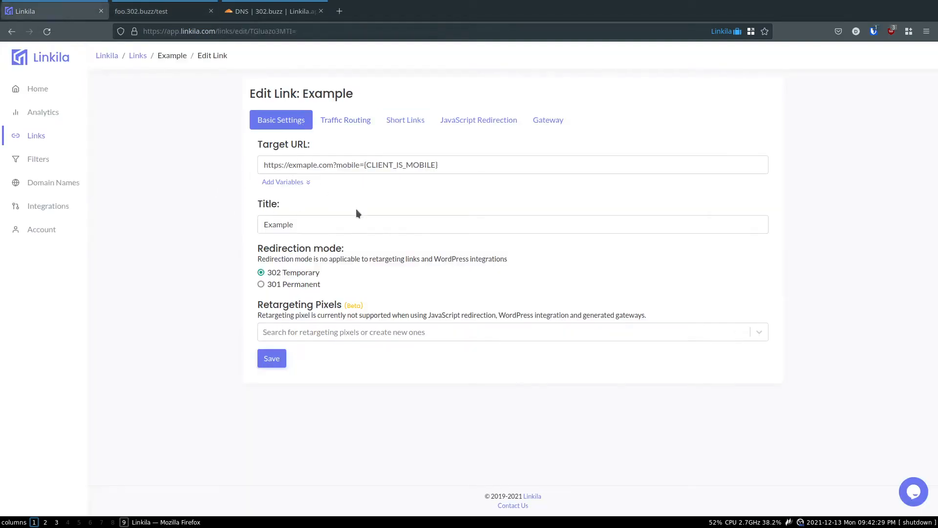
pyautogui.doubleClick(346, 224)
pyautogui.doubleClick(303, 164)
pyautogui.write('example')
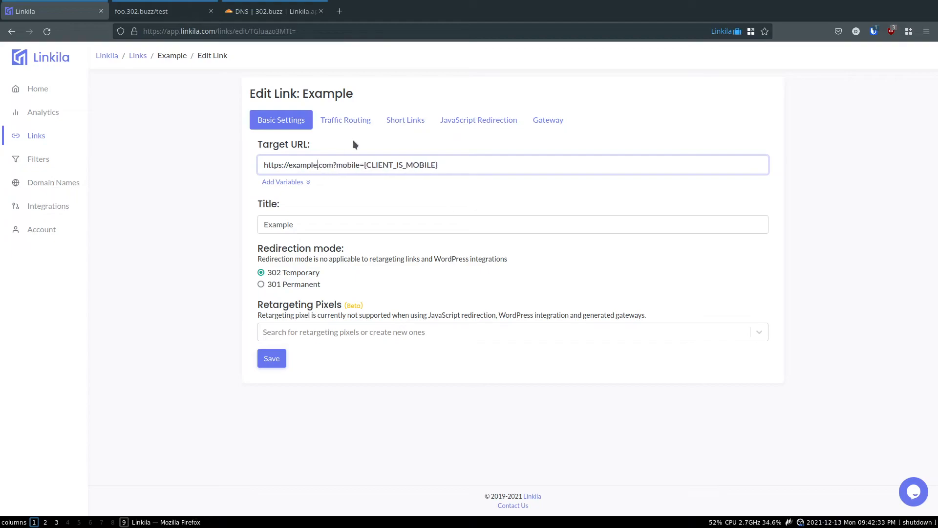
pyautogui.click(178, 232)
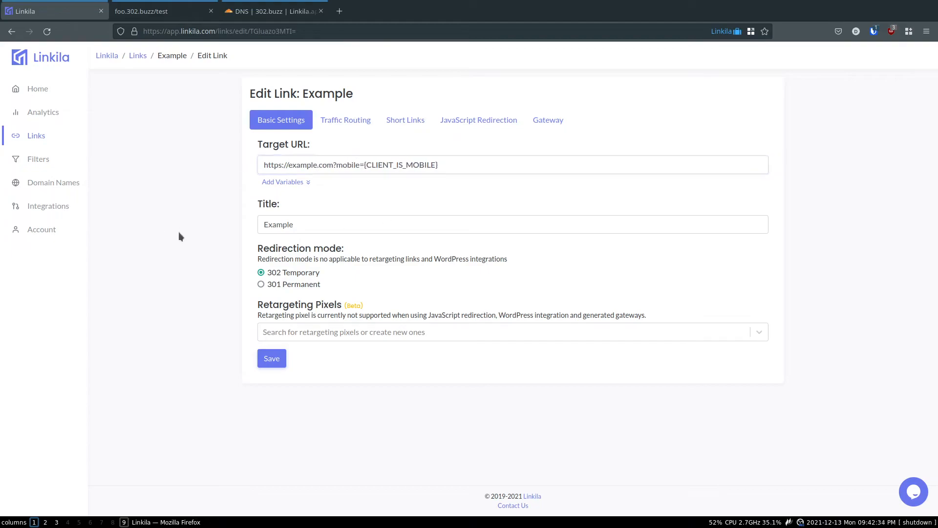
pyautogui.click(271, 359)
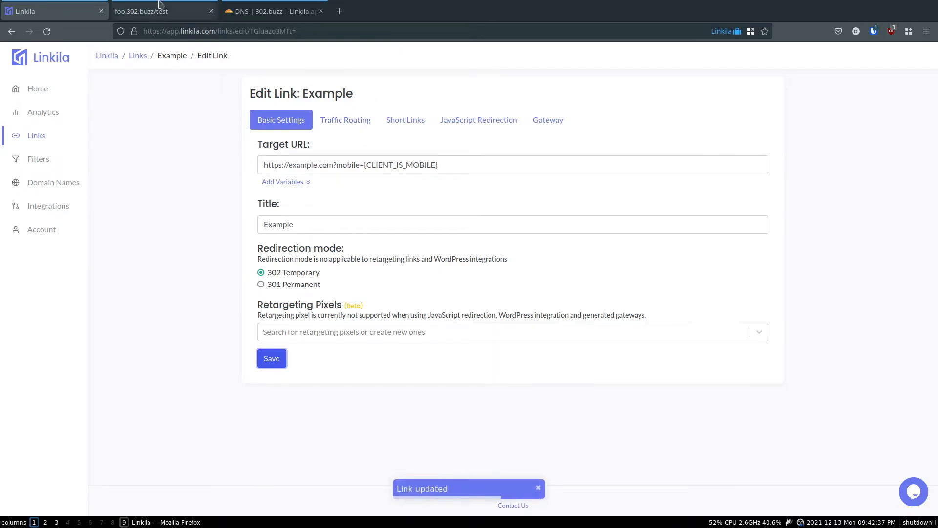
# Close the outdated redirect test tab and return to the link's short links in Linkila
pyautogui.click(147, 11)
pyautogui.hotkey('ctrl', 'w')
pyautogui.hotkey('ctrl', 'pageup')
pyautogui.click(415, 123)
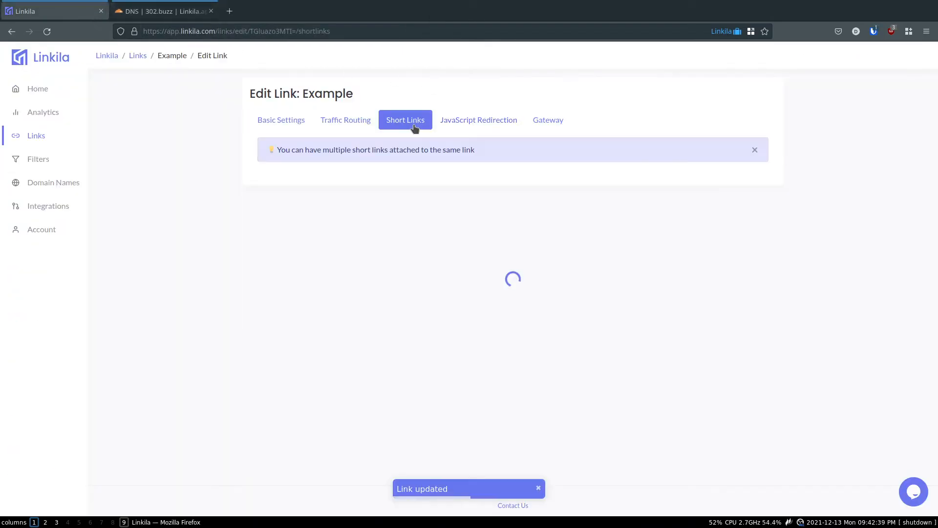
pyautogui.click(459, 124)
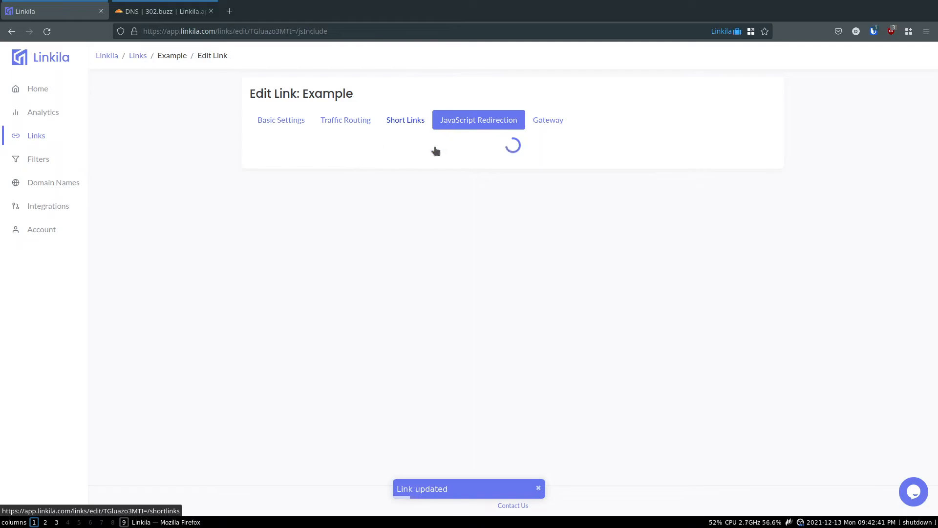
# Test foo.302.buzz/test in a new tab, confirming it reaches the Example Domain page, then close it
pyautogui.tripleClick(342, 183)
pyautogui.hotkey('ctrl', 'c')
pyautogui.hotkey('ctrl', 't')
pyautogui.hotkey('ctrl', 'v')
pyautogui.press('Return')
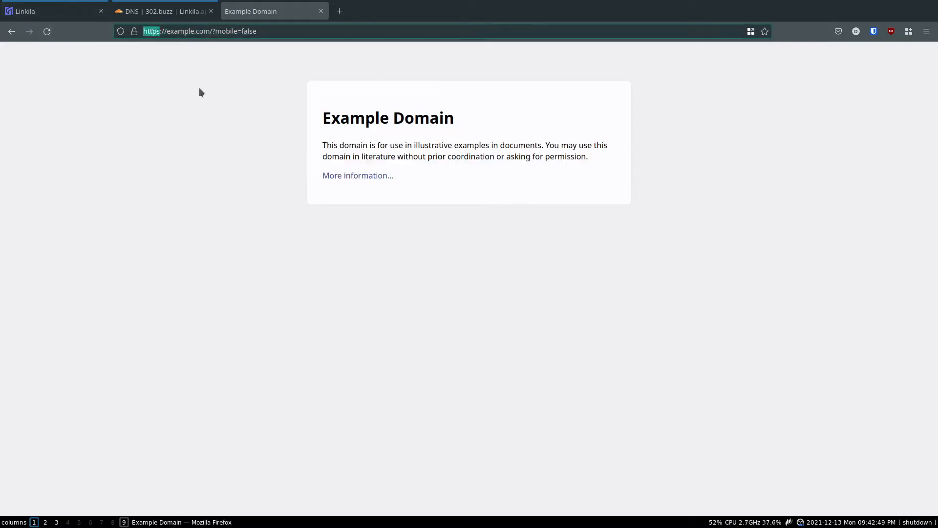
pyautogui.click(220, 103)
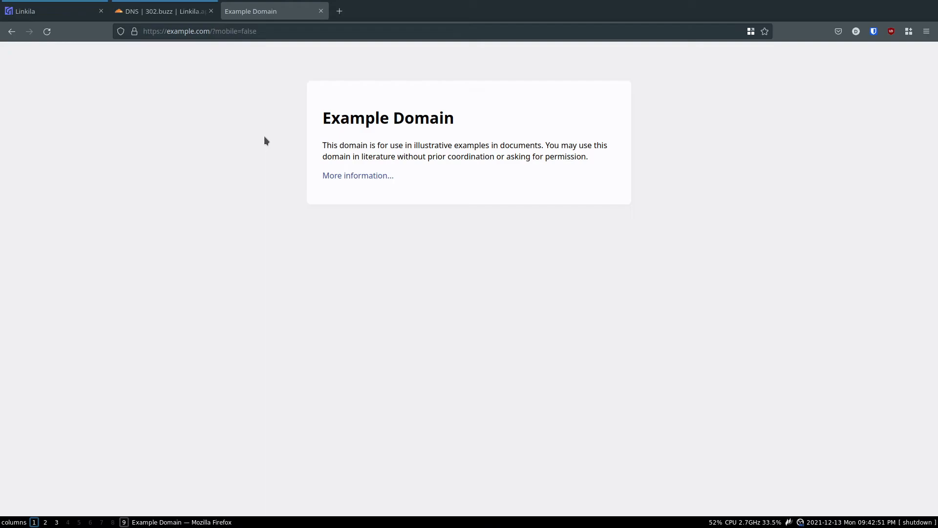
pyautogui.hotkey('ctrl', 'w')
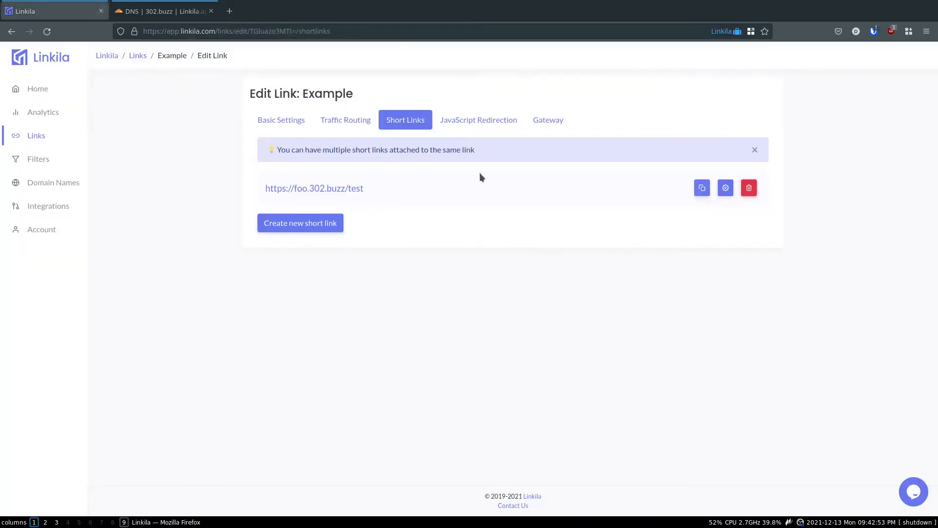
# Display the Example link's JavaScript Redirection embed script and highlight the code
pyautogui.click(472, 122)
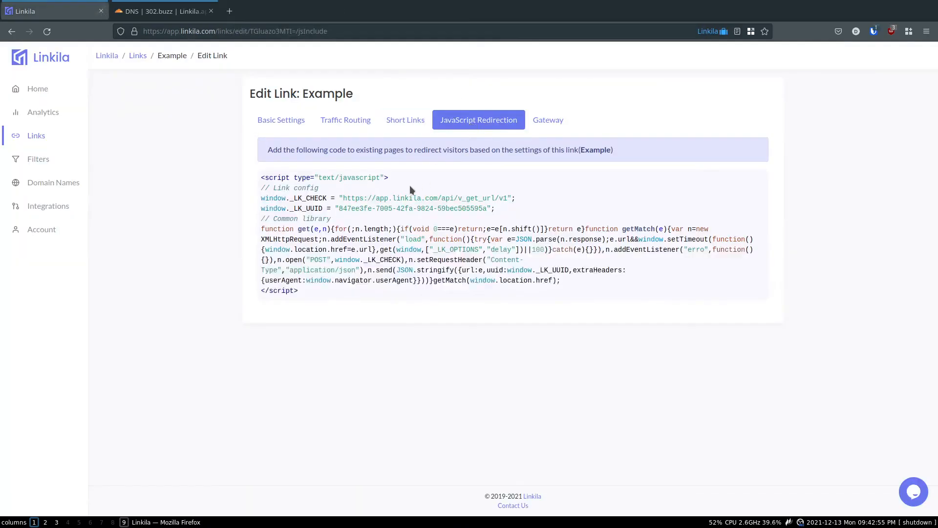
pyautogui.moveTo(256, 174); pyautogui.dragTo(364, 321)
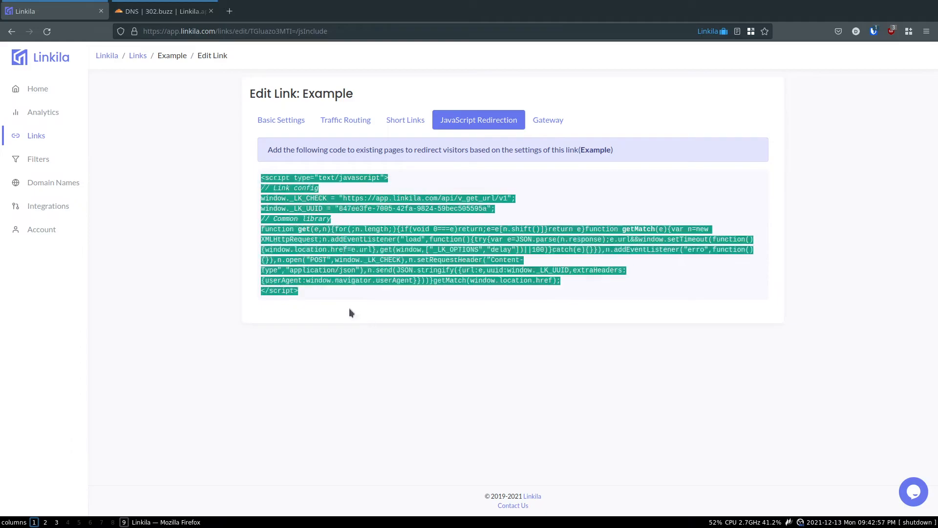
pyautogui.click(336, 299)
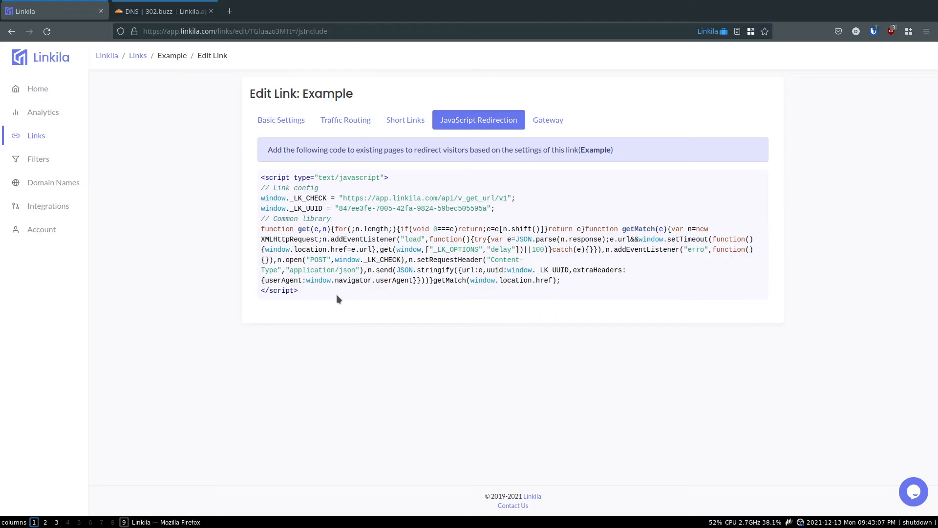
pyautogui.moveTo(321, 290); pyautogui.dragTo(256, 177)
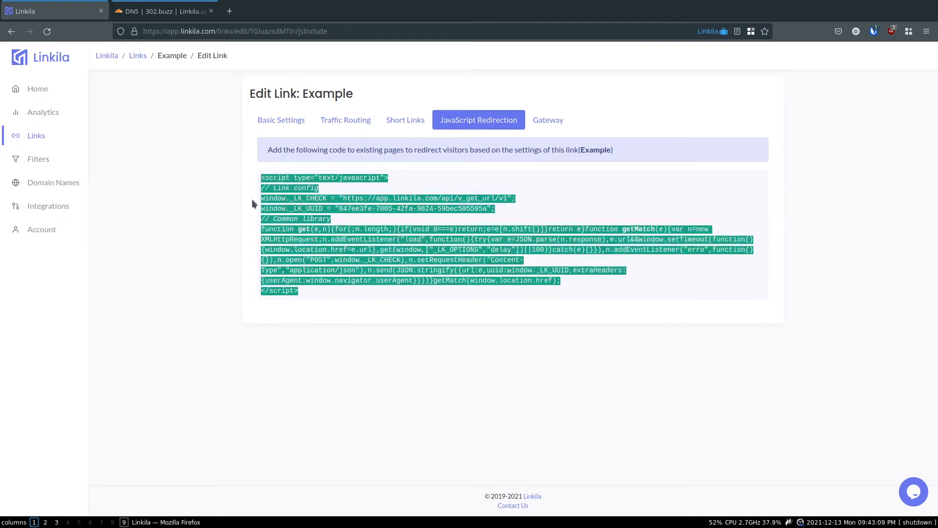
pyautogui.click(249, 196)
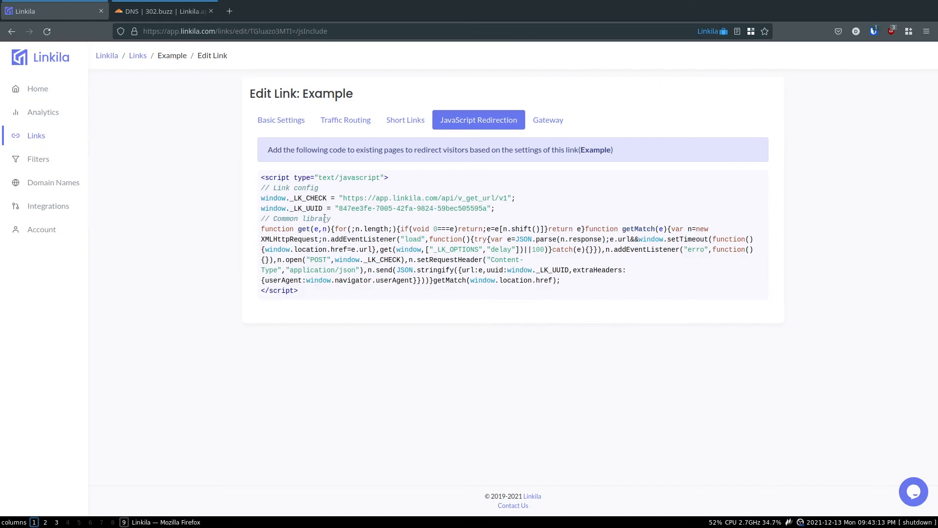
# Glance at Traffic Routing and Basic Settings, then come back to JavaScript Redirection
pyautogui.click(351, 119)
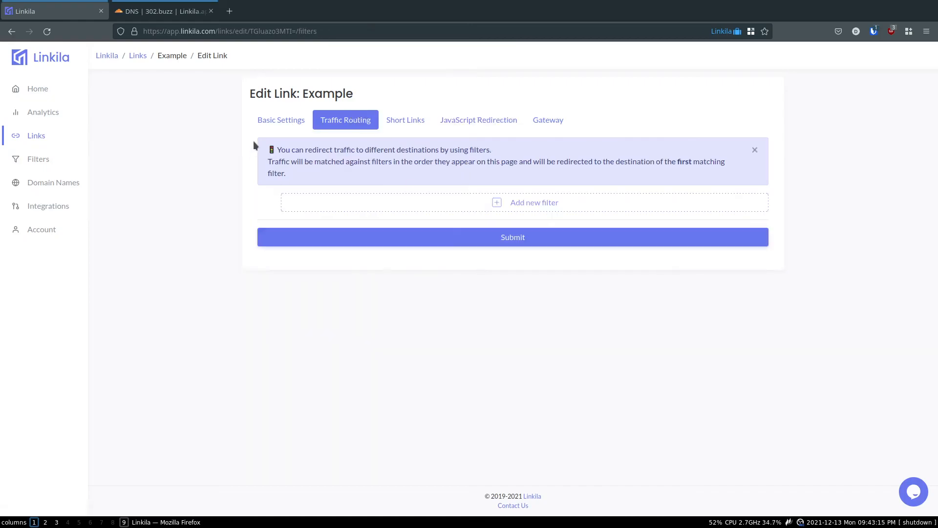
pyautogui.click(275, 121)
pyautogui.click(486, 121)
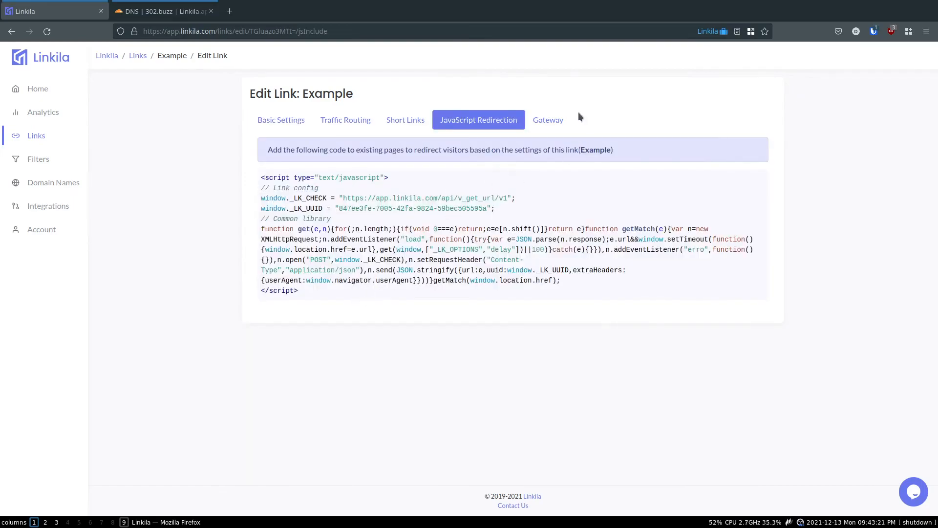
# Review the Gateway panel's PHP and PHP No Redirect download options for the Example link
pyautogui.click(562, 119)
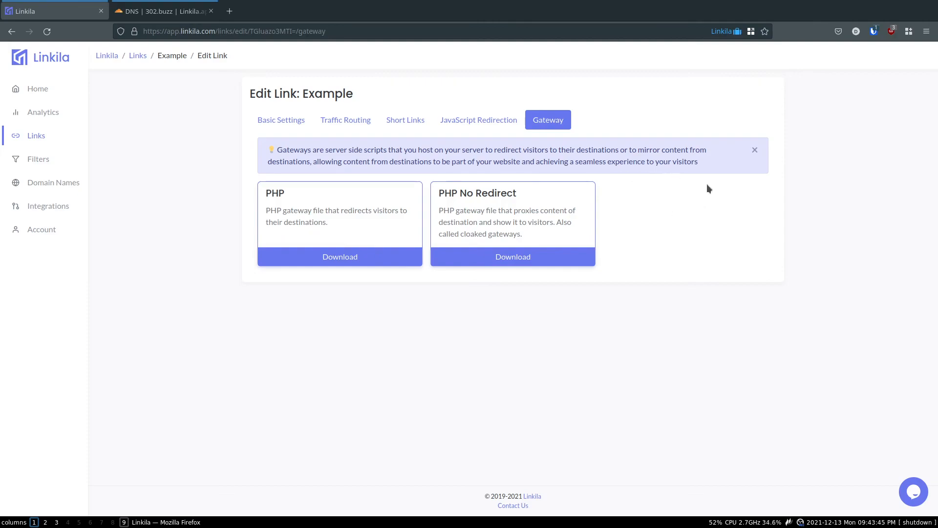
pyautogui.click(470, 122)
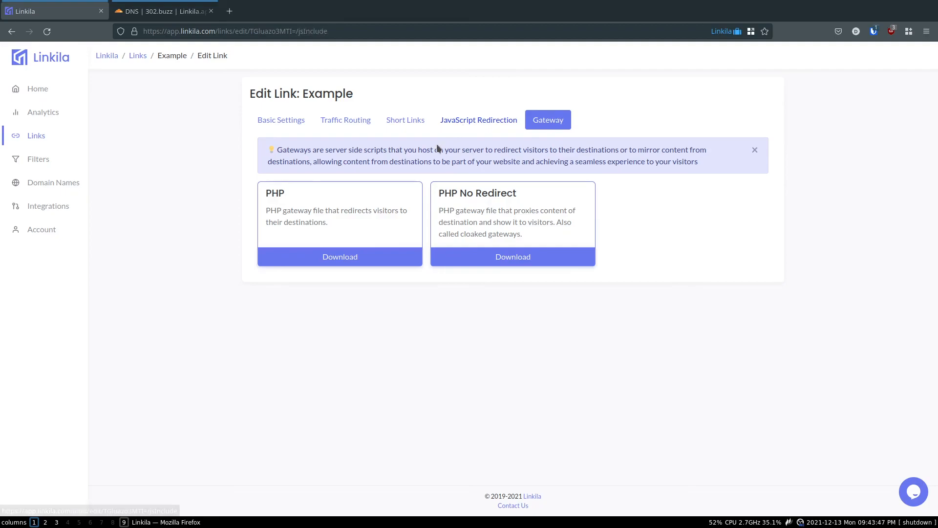
# Open Analytics and scroll through its 5 total visits: AAA 3, Example 2
pyautogui.click(66, 115)
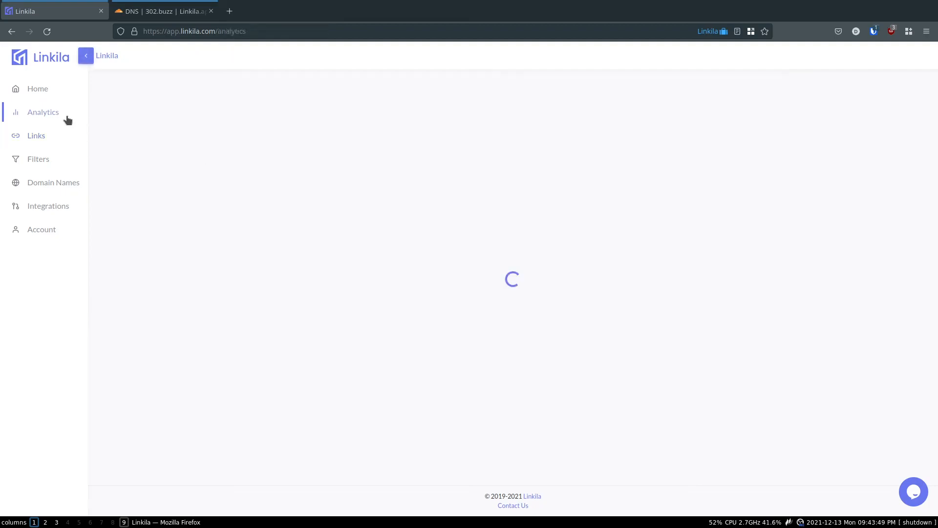
pyautogui.moveTo(749, 254)
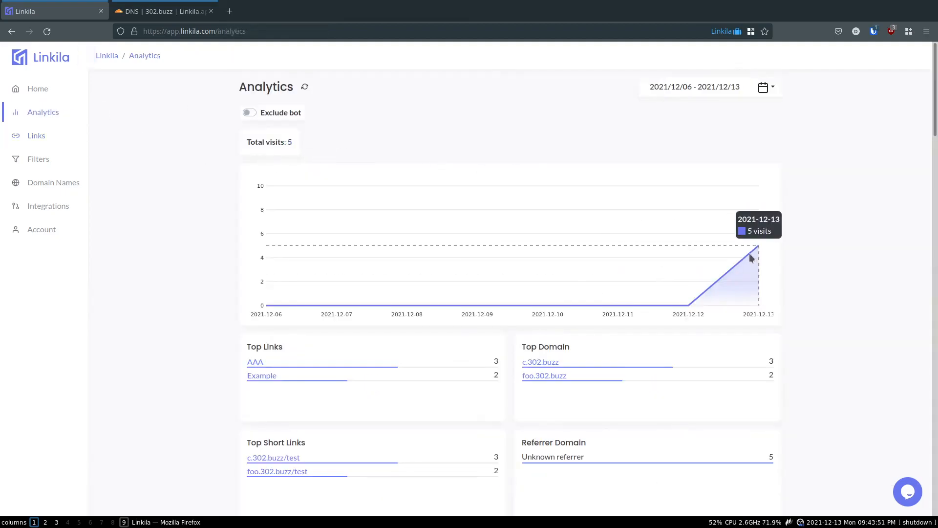
pyautogui.scroll(-2, 530, 303)
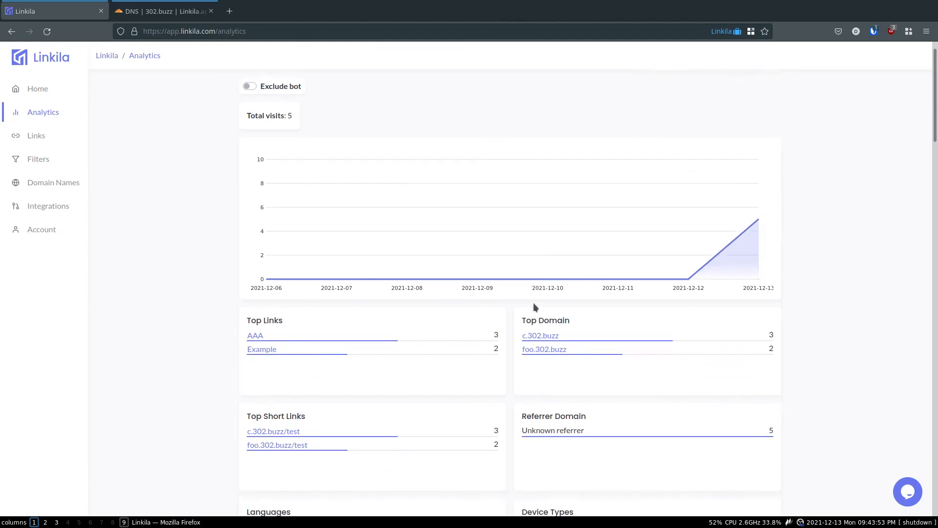
pyautogui.scroll(2, 462, 201)
pyautogui.scroll(-2, 528, 268)
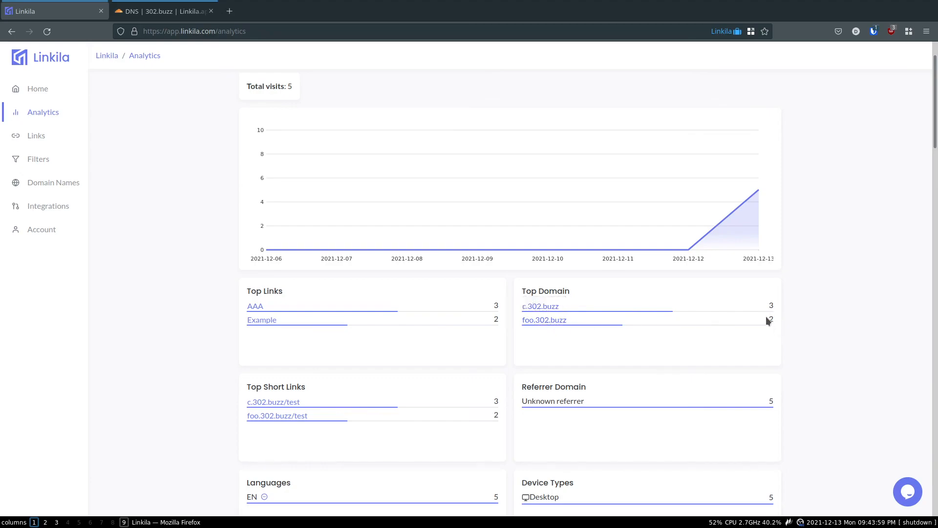
pyautogui.scroll(-4, 647, 339)
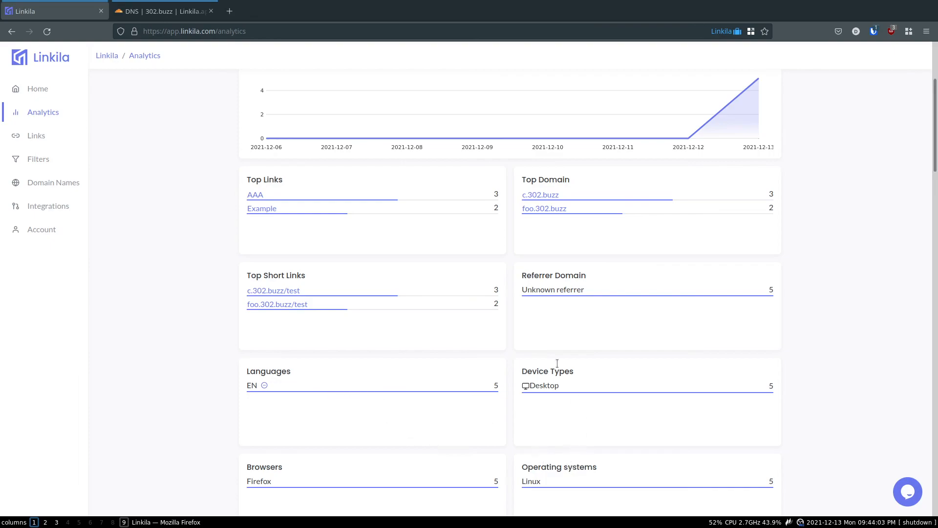
pyautogui.scroll(6, 447, 265)
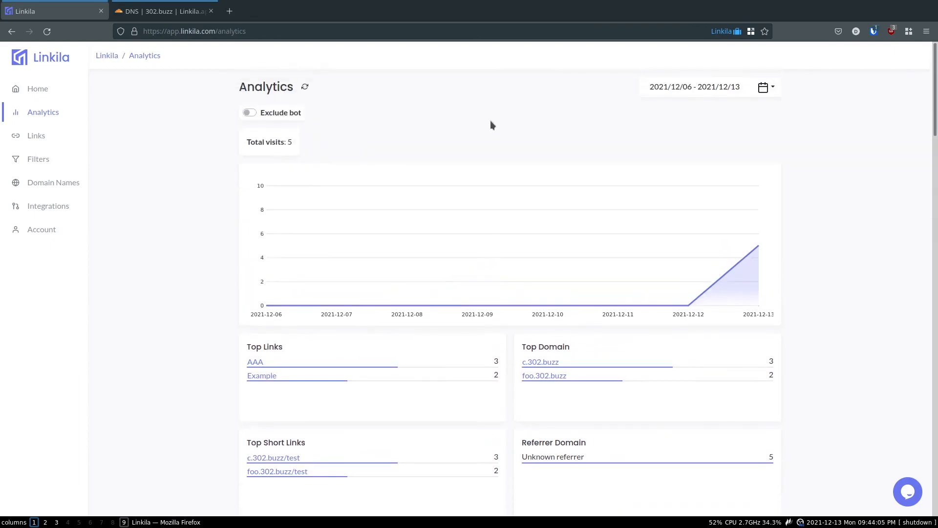